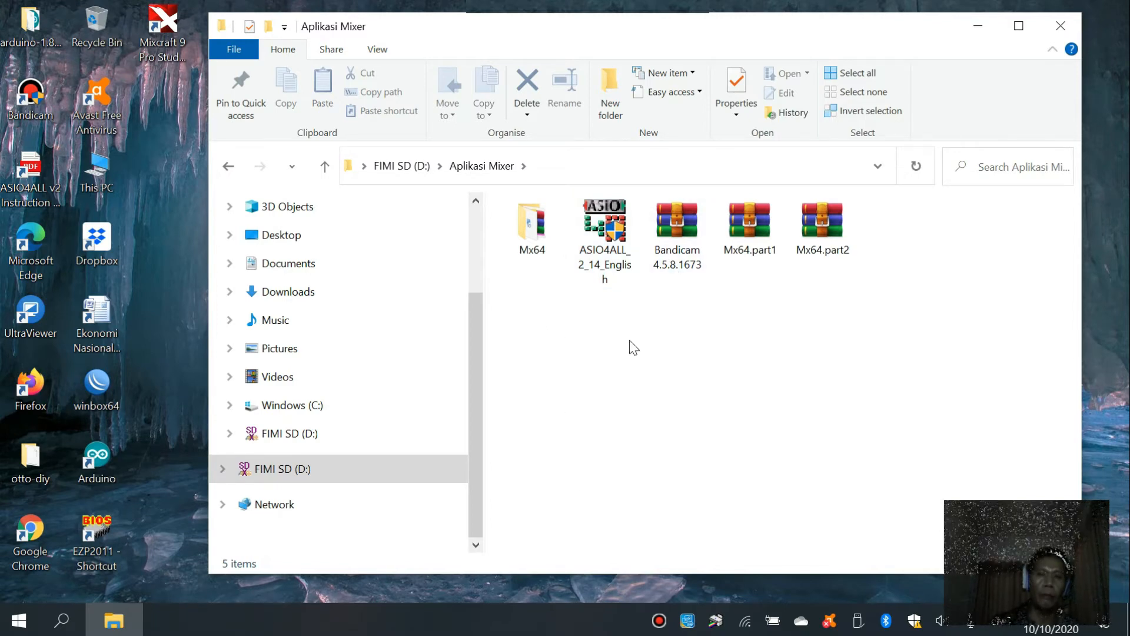
- Check the computer's device specifications on the system About page, and close both Settings and the Aplikasi Mixer folder window
left_click(63, 625)
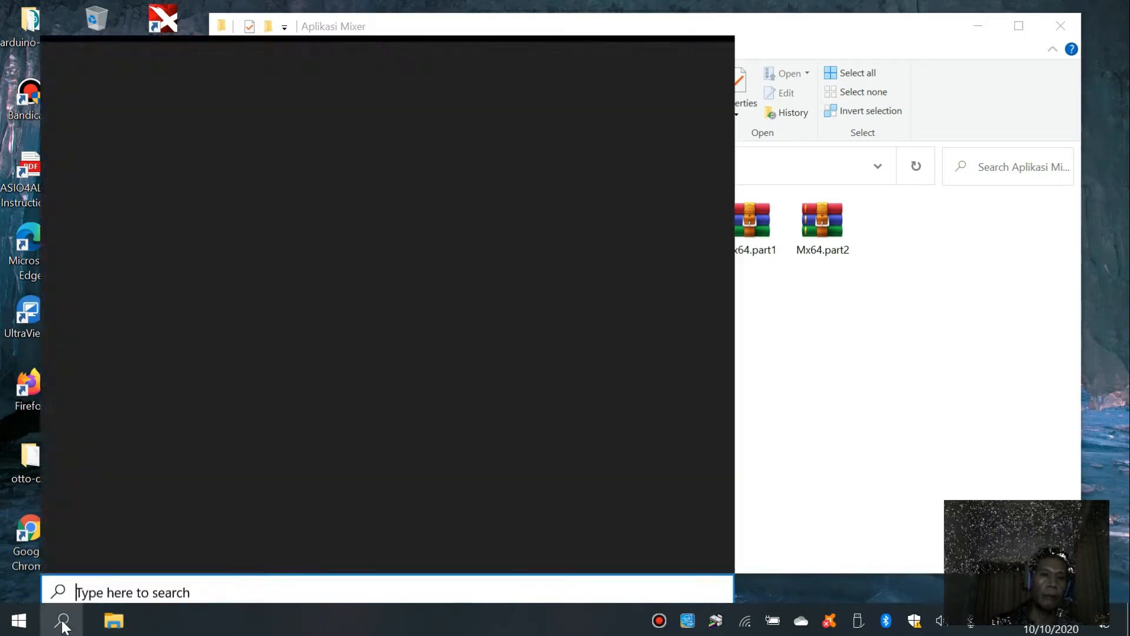
left_click(18, 623)
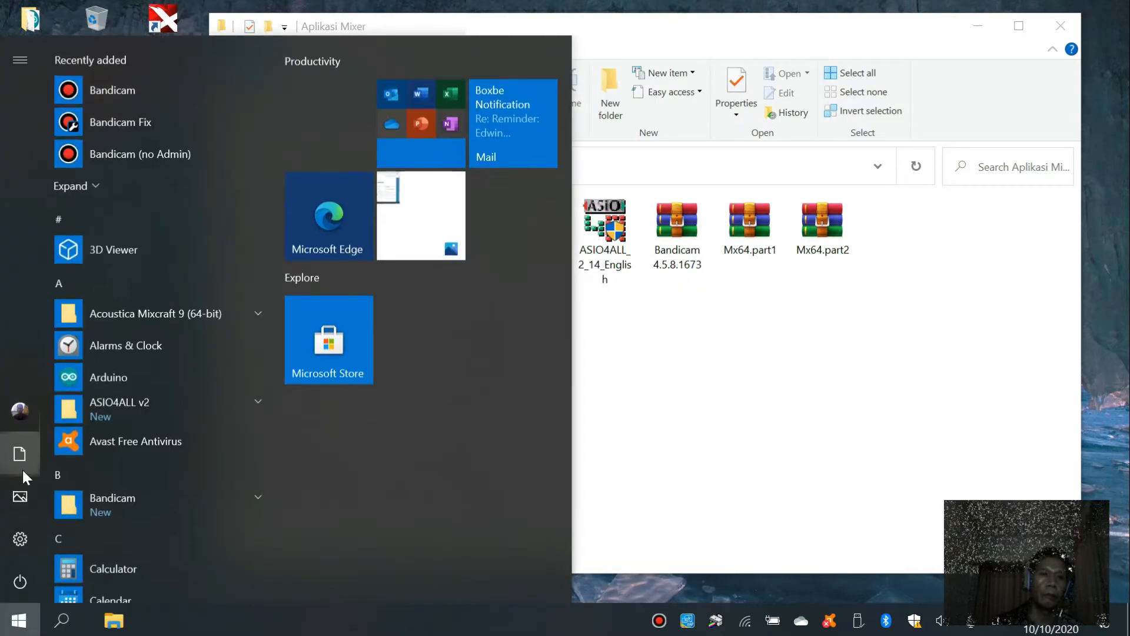
right_click(19, 622)
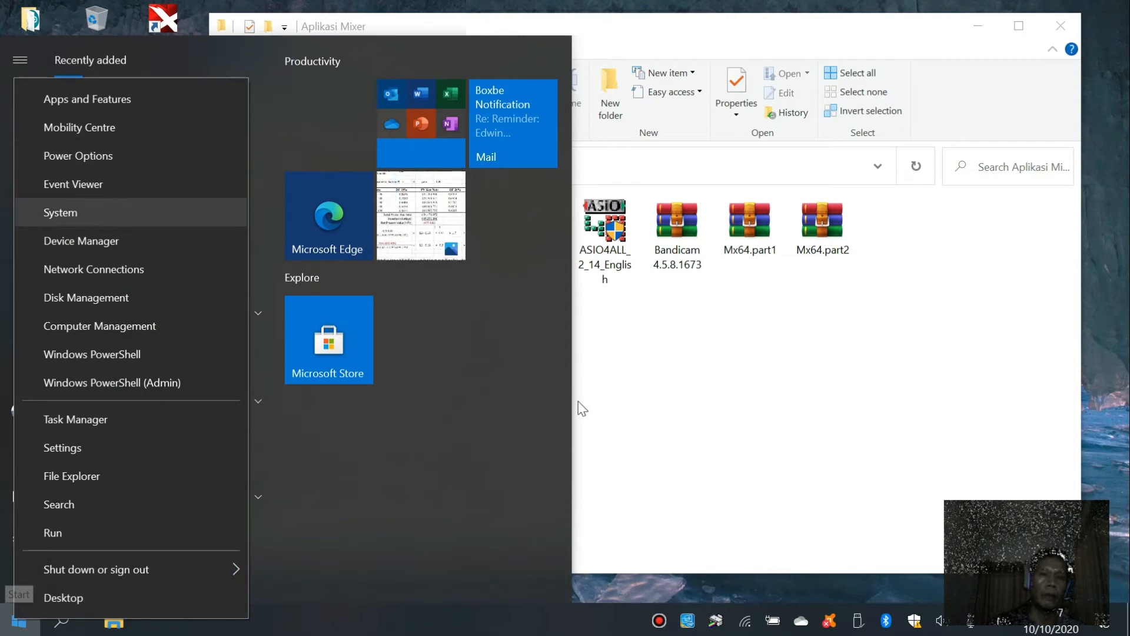
left_click(584, 416)
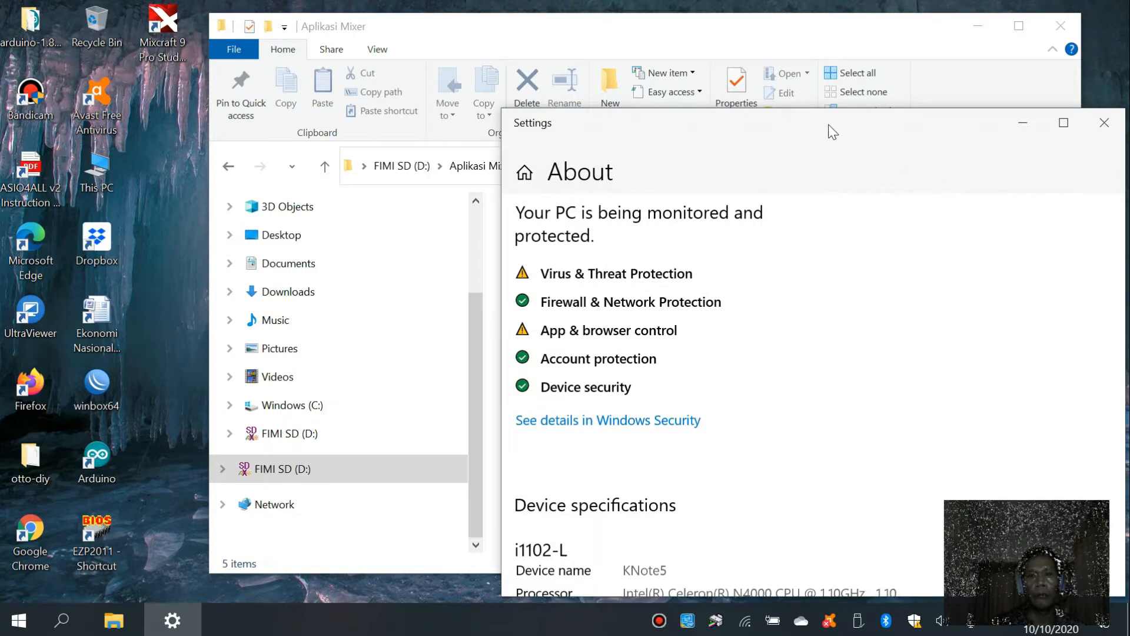
left_click_drag(832, 131, 570, 75)
scroll(611, 313, "down", 1)
scroll(611, 313, "down", 3)
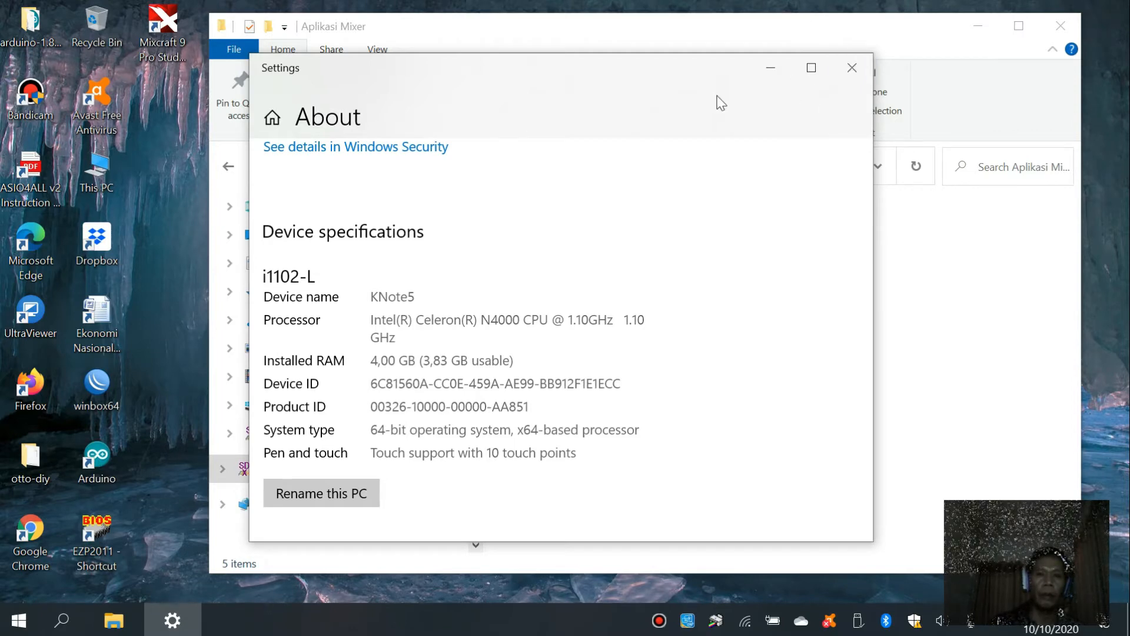
left_click(853, 70)
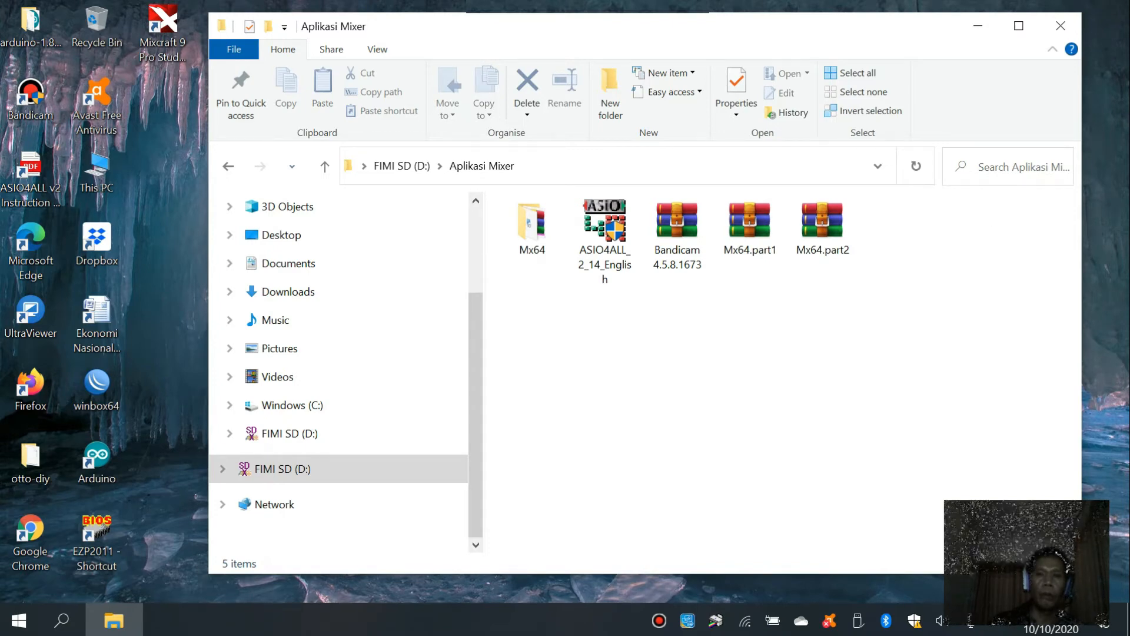
left_click(1060, 25)
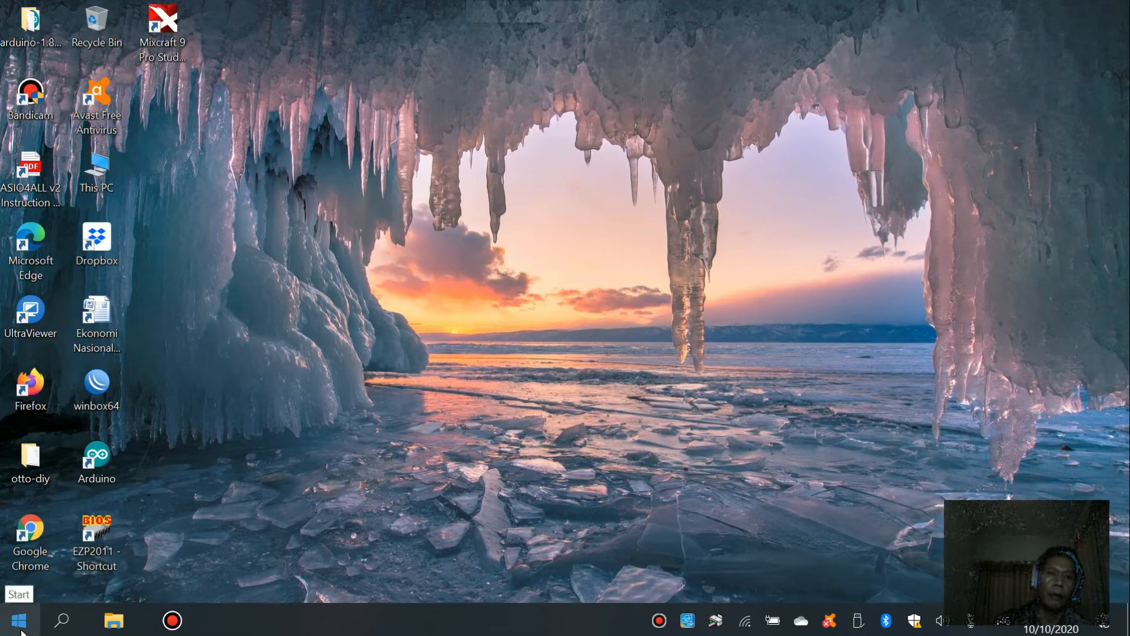
- Open ASIO4ALL v2 Off-Line Settings by searching for asio, review the WDM device list in advanced and simple view, and close it
left_click(61, 622)
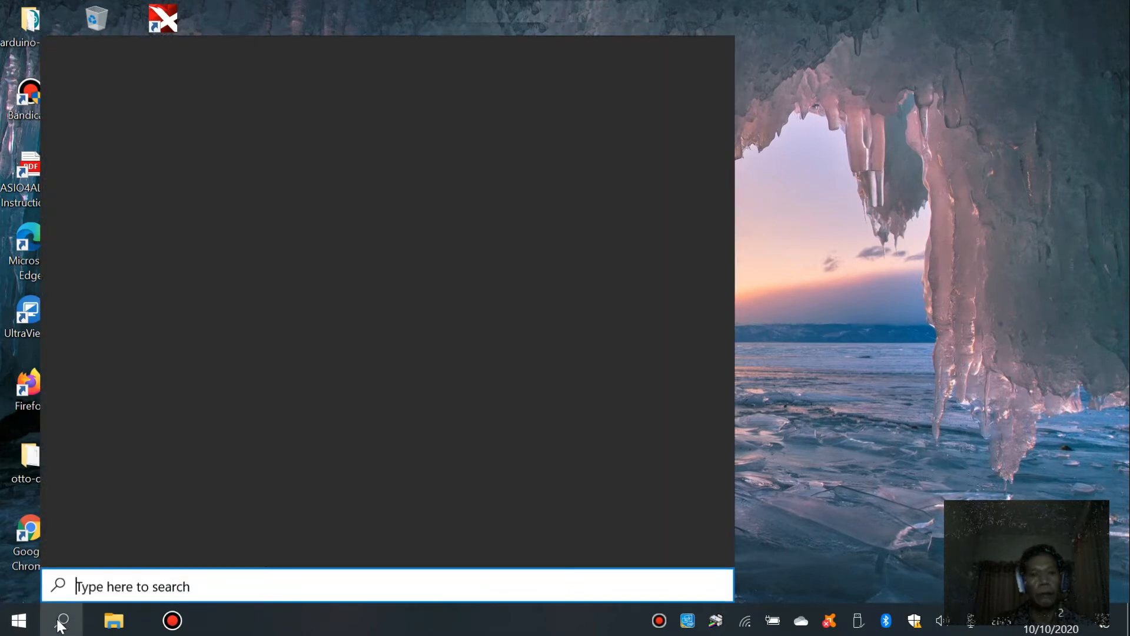
type("asio")
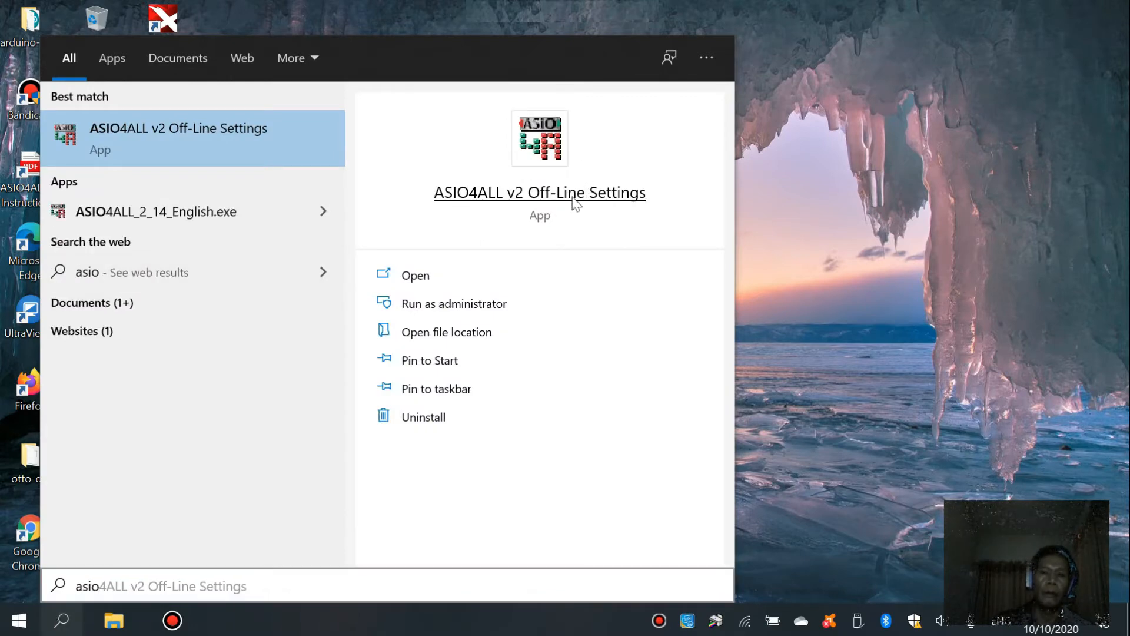
left_click(572, 198)
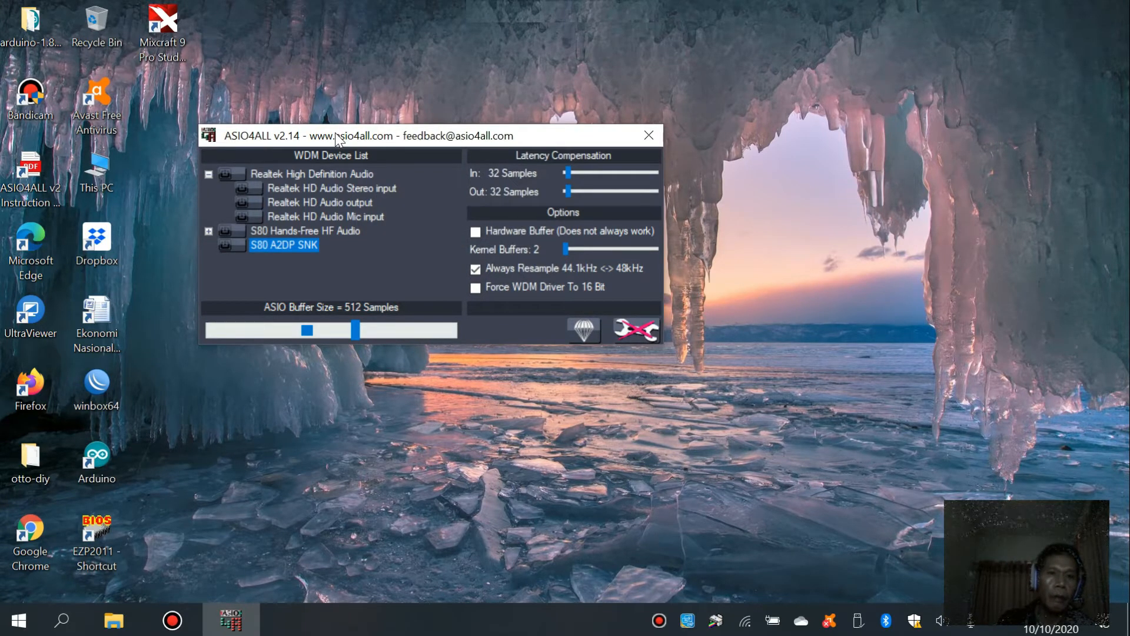
mouse_move(355, 221)
mouse_move(266, 194)
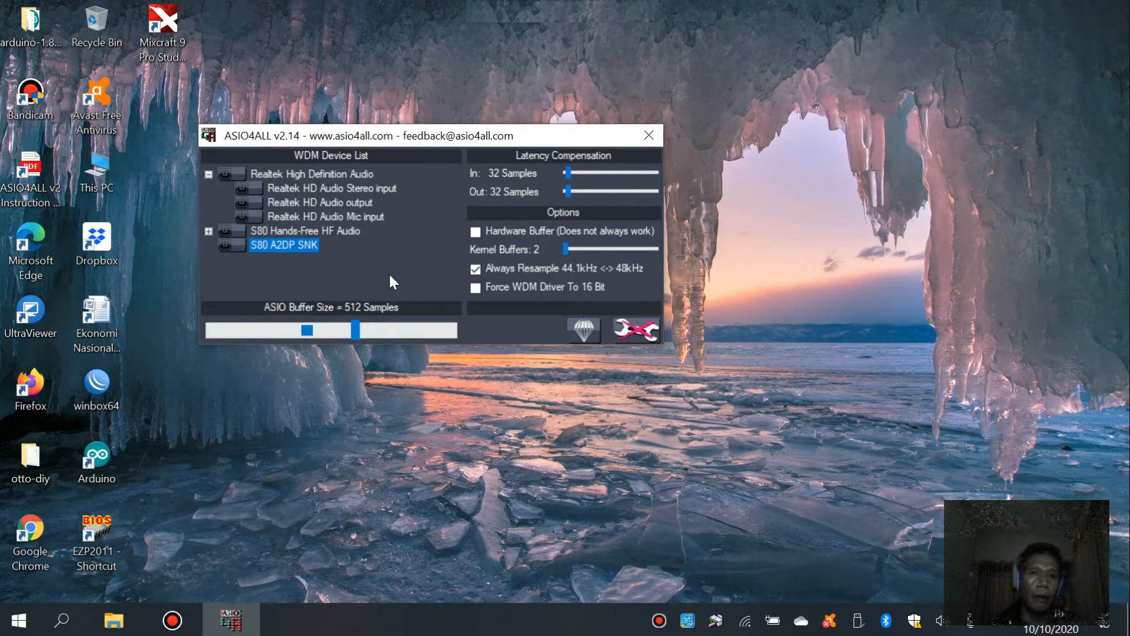
mouse_move(390, 193)
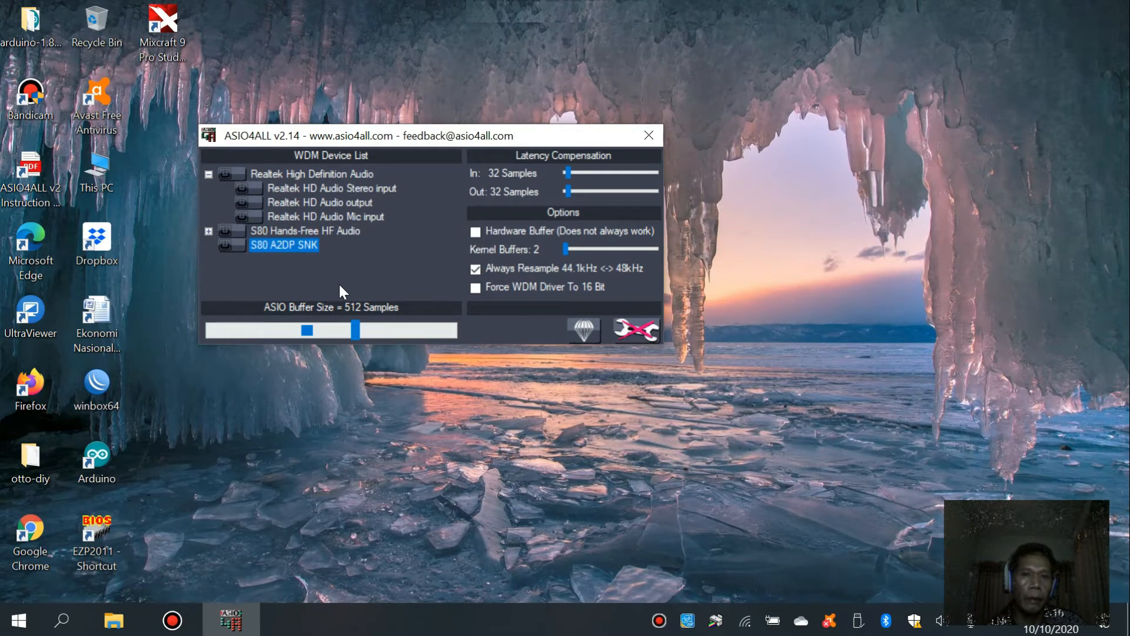
left_click(625, 333)
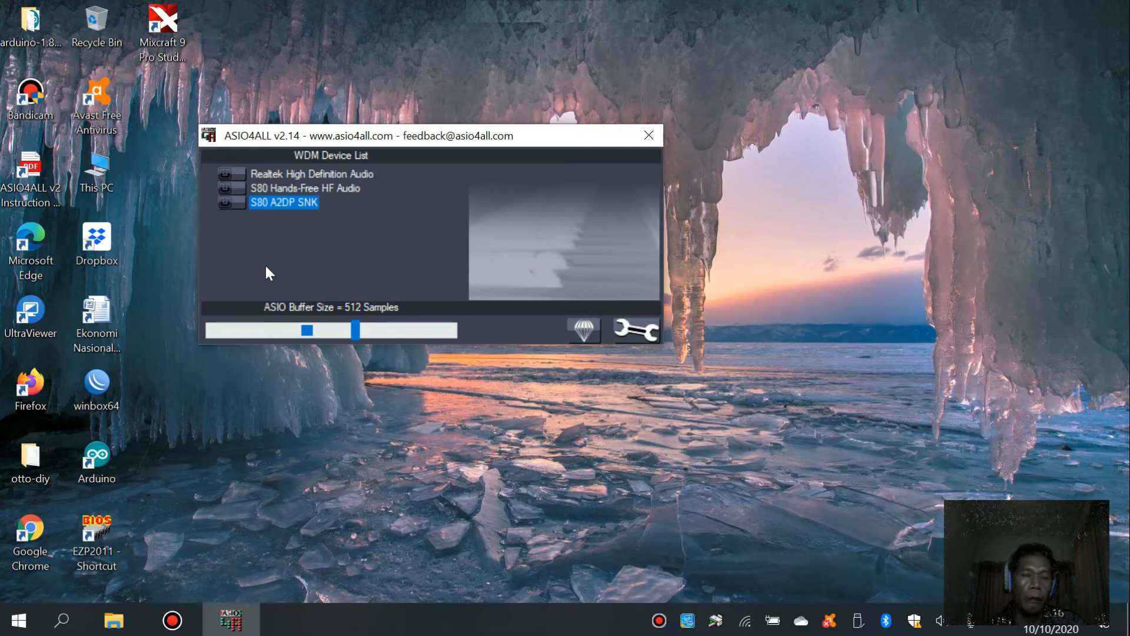
left_click(648, 133)
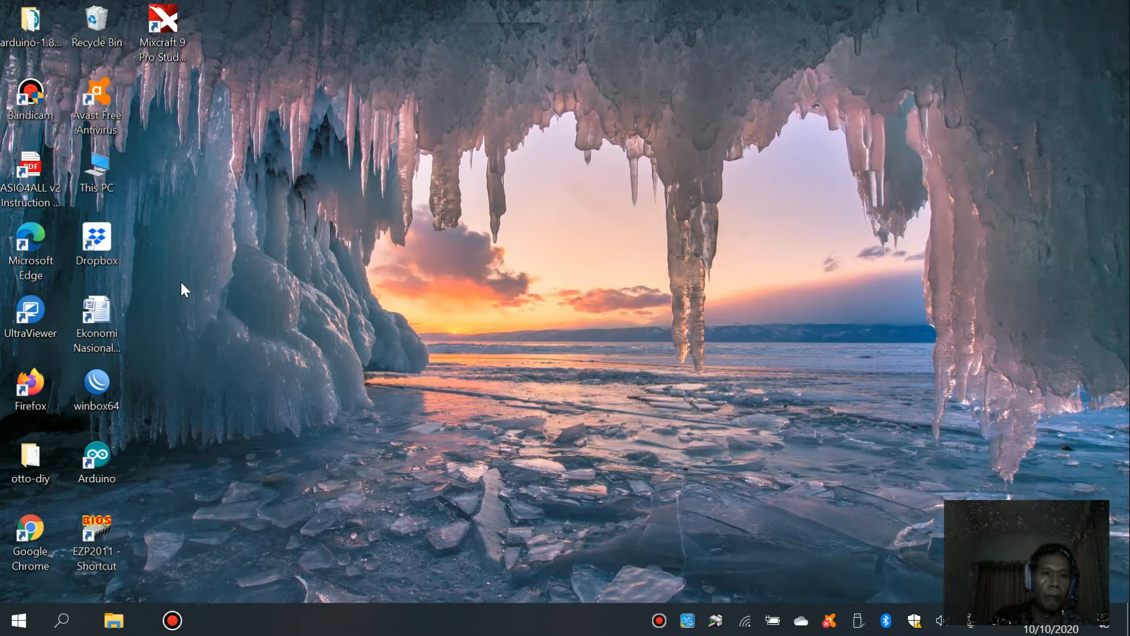
- Launch Mixcraft 9 Pro Studio and create a new project with one instrument track and two audio tracks
double_click(161, 44)
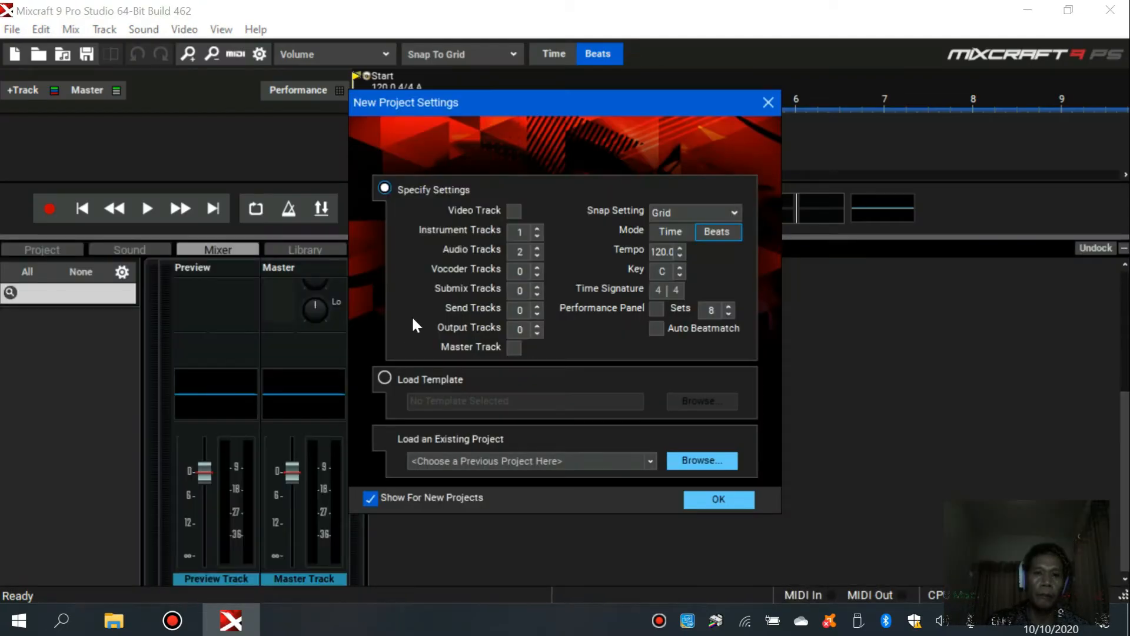
left_click(715, 501)
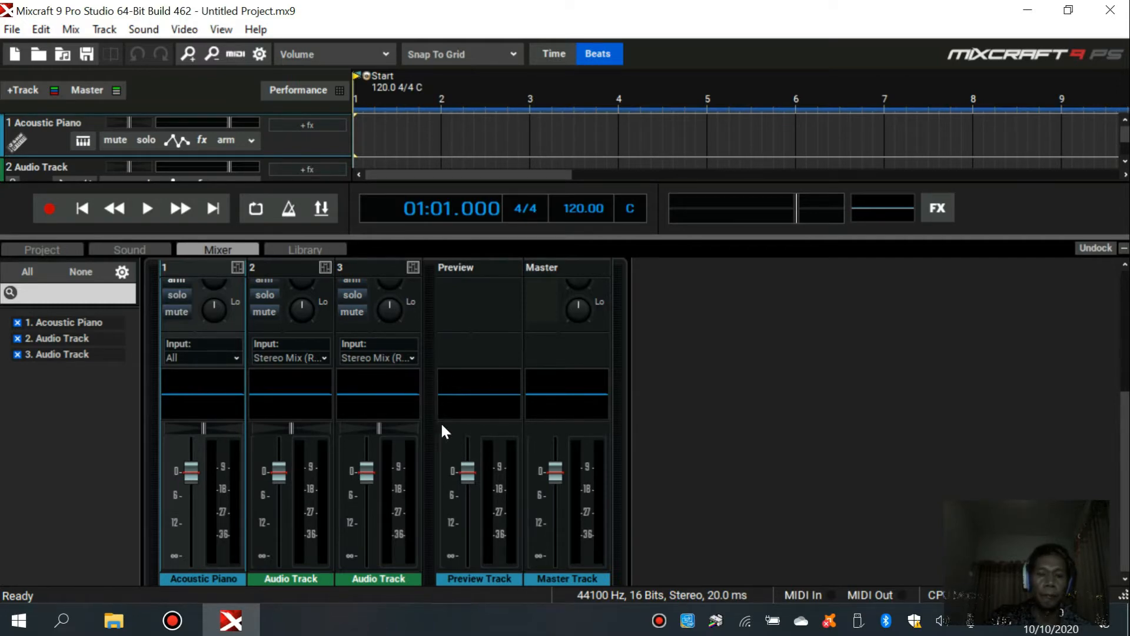
- Examine the recording input options of audio track 3 in the mixer without changing the source
left_click(383, 358)
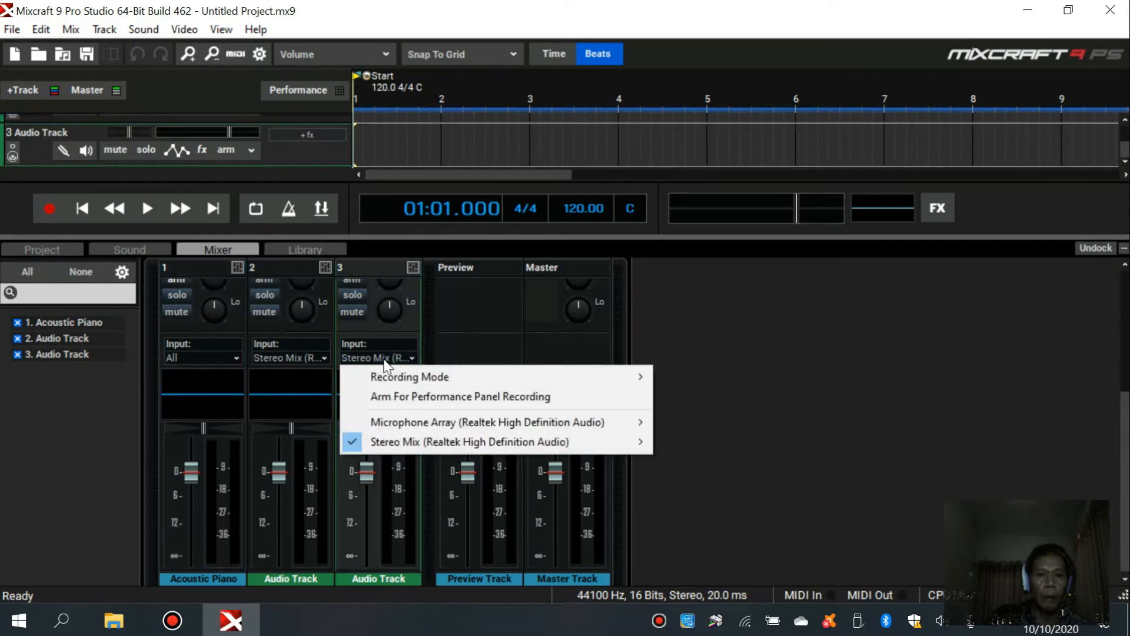
mouse_move(372, 427)
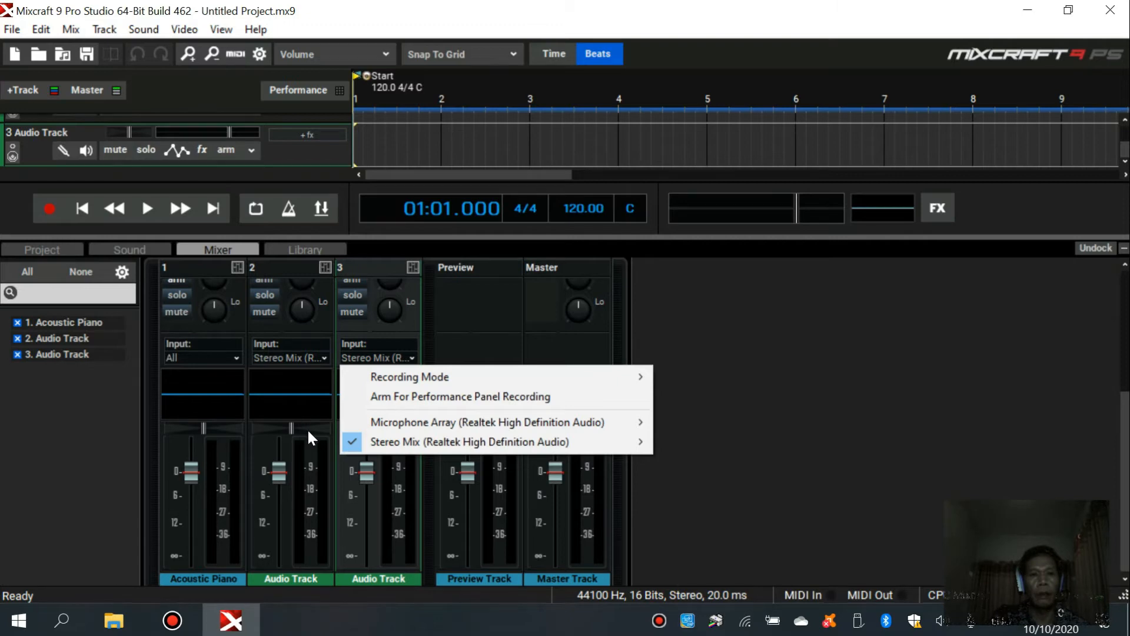
left_click(305, 405)
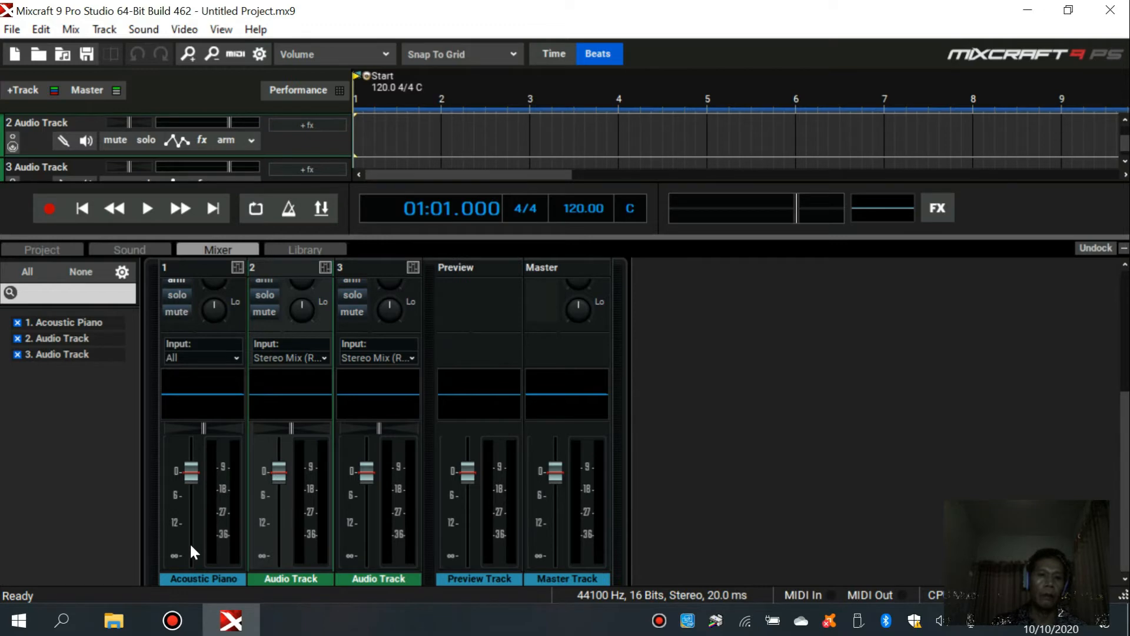
mouse_move(189, 542)
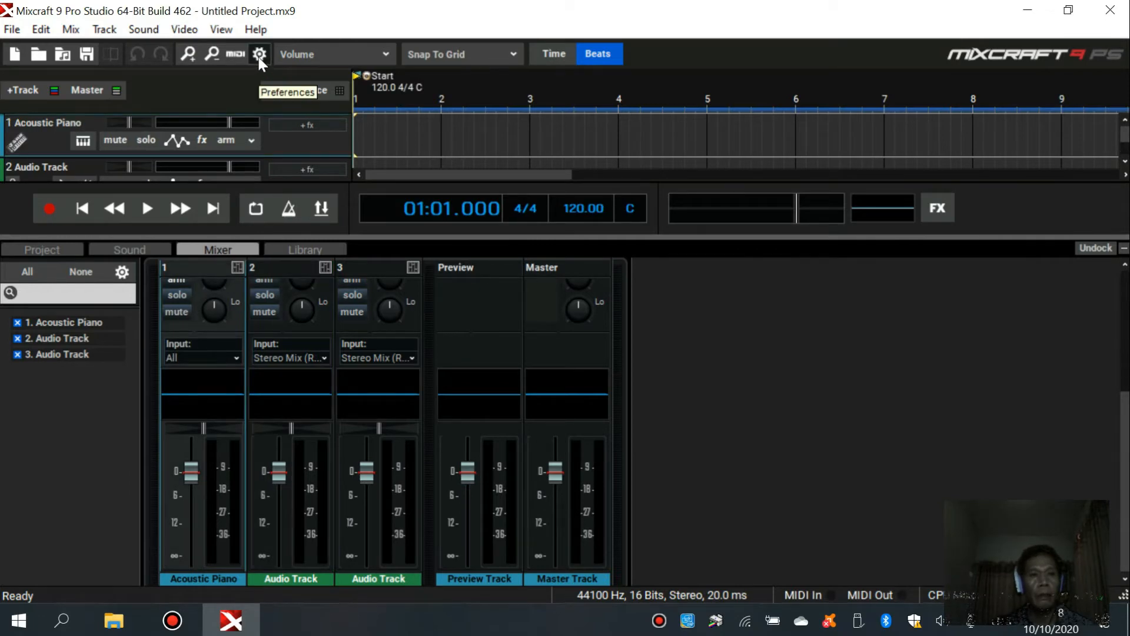
- Review the Sound Device preferences, including the driver, recording and playback devices, and close them without changes
left_click(258, 57)
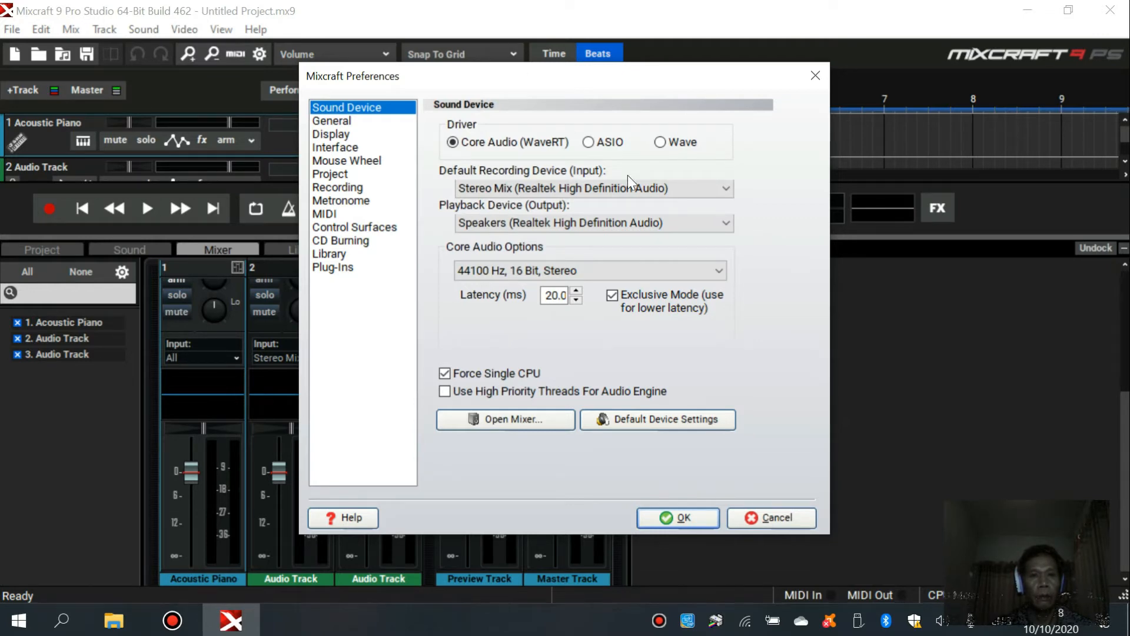
left_click_drag(570, 71, 904, 88)
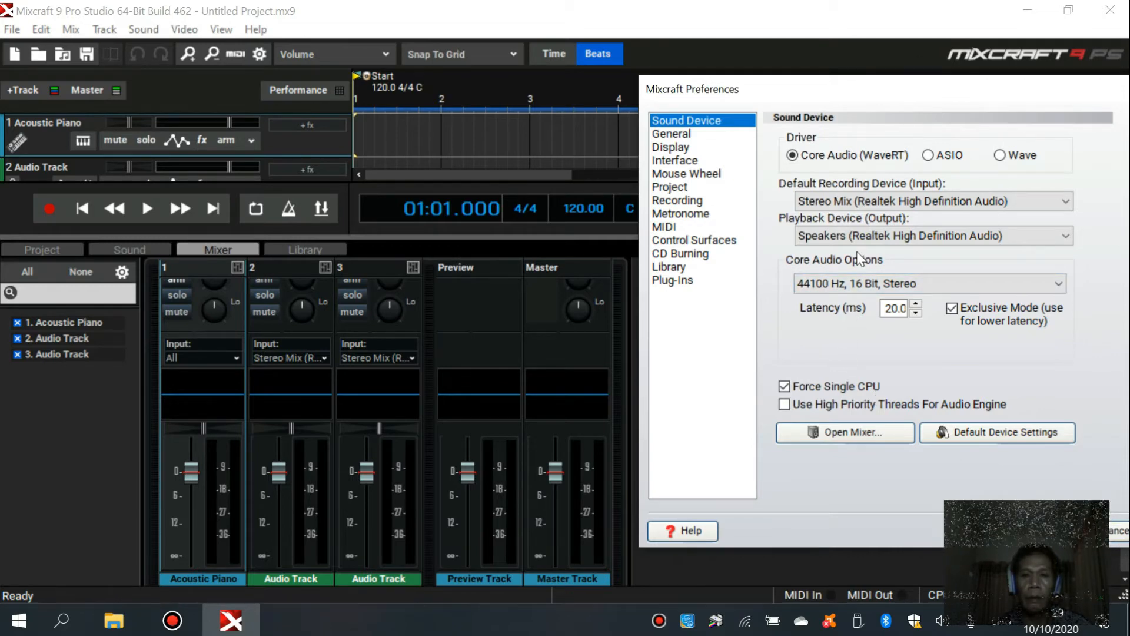
left_click(1112, 534)
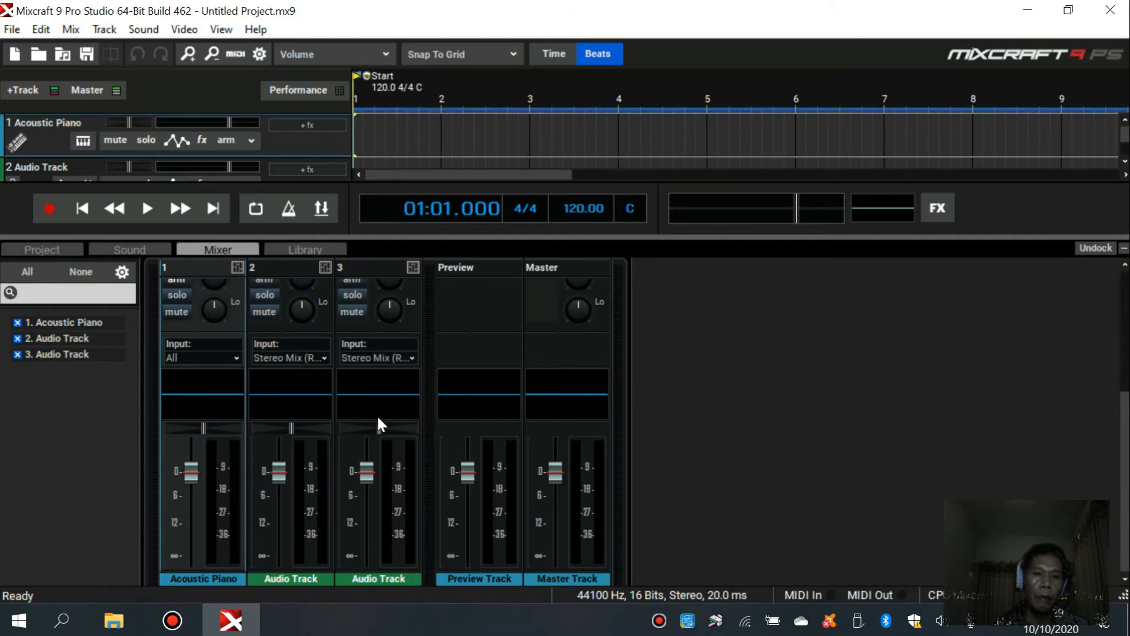
- Add the Acoustica 31 Band EQ effect to audio track 3 and close its equalizer window
scroll(377, 414, "up", 3)
scroll(378, 419, "up", 3)
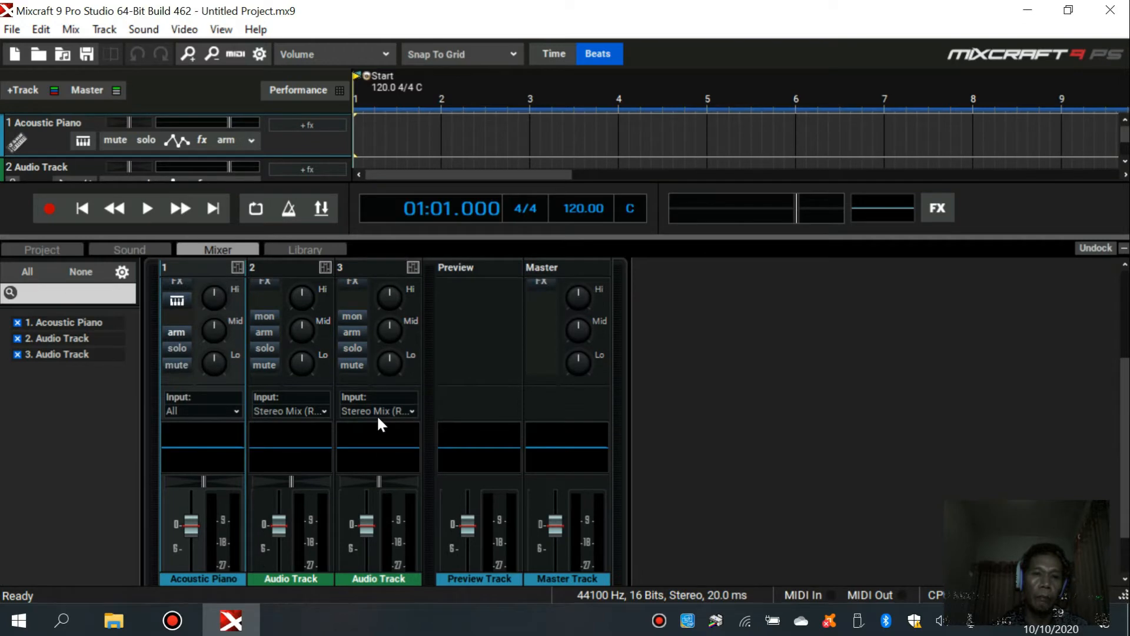
scroll(378, 419, "down", 3)
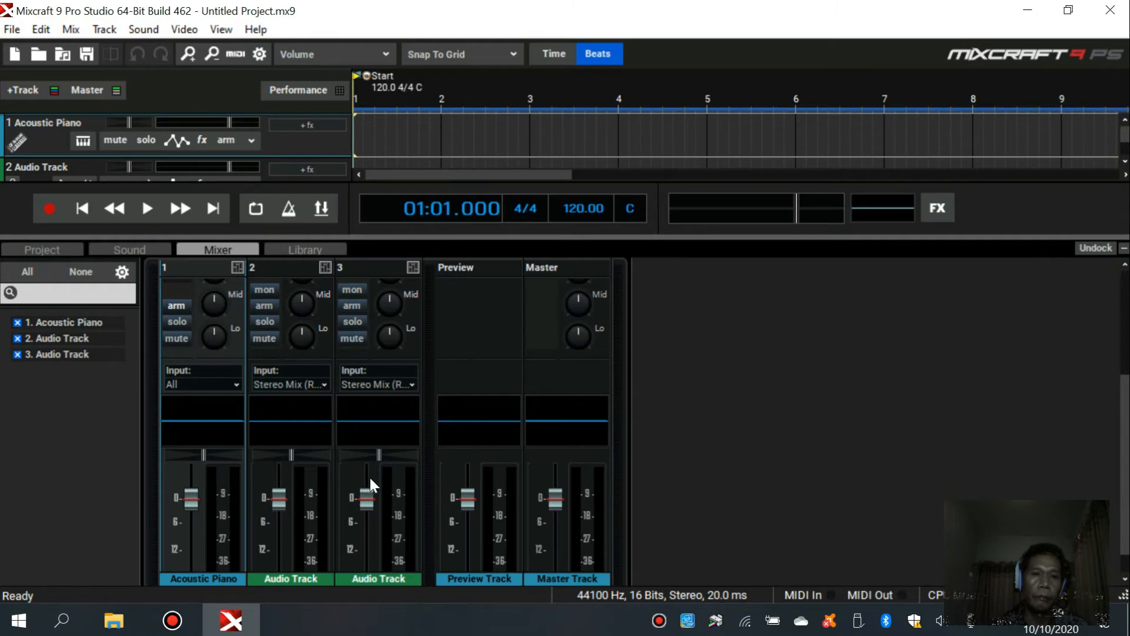
scroll(386, 514, "up", 1)
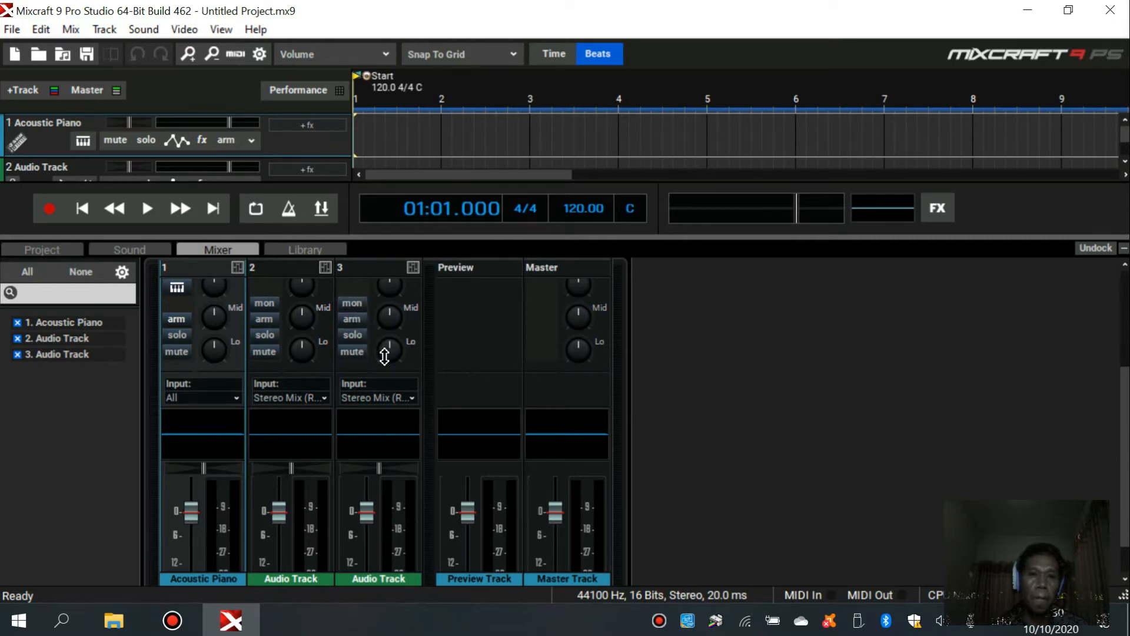
scroll(410, 384, "up", 5)
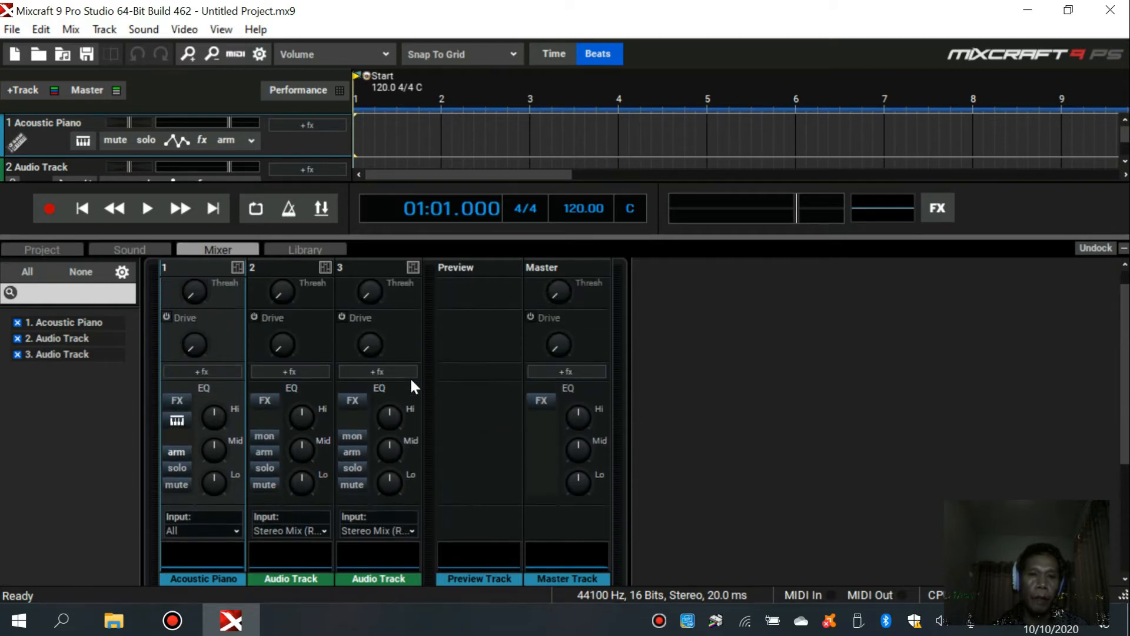
scroll(410, 384, "up", 1)
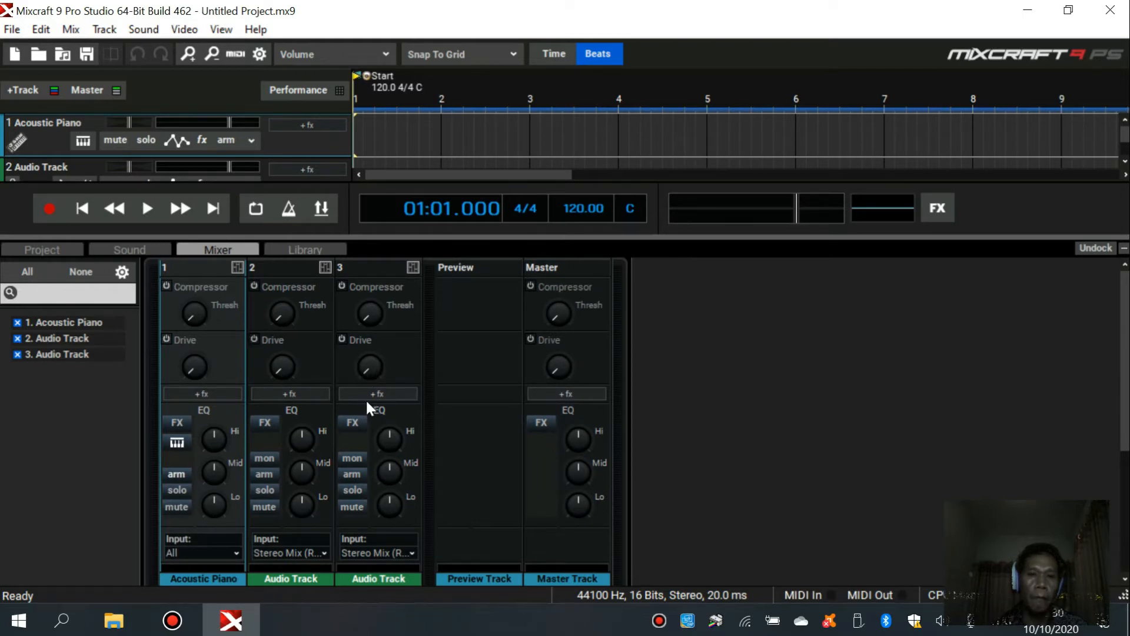
left_click(353, 423)
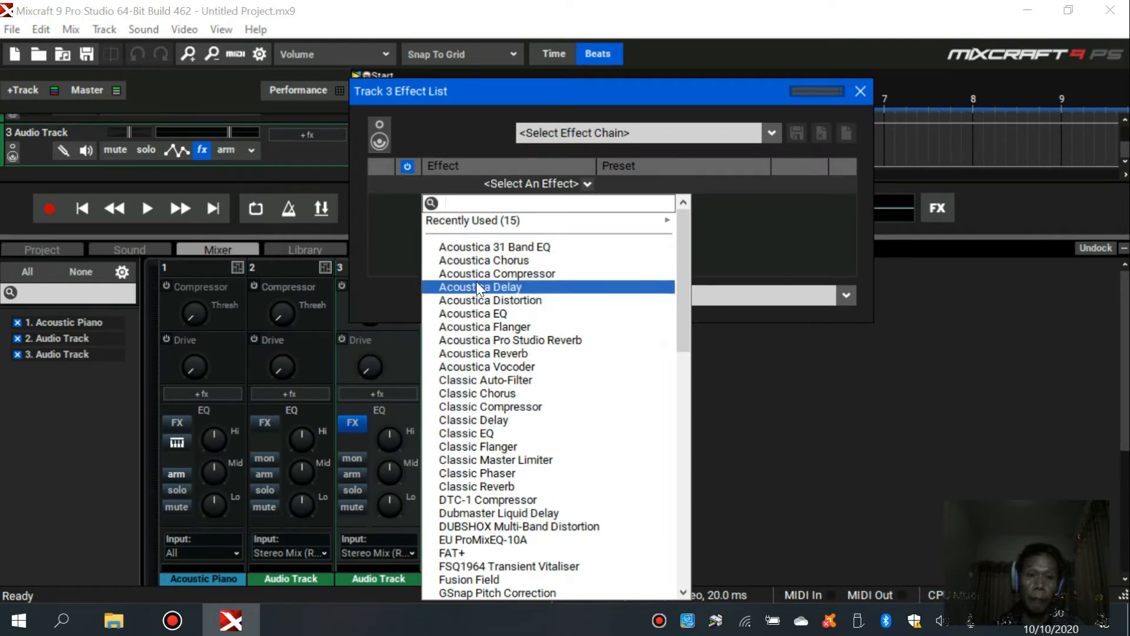
left_click(542, 247)
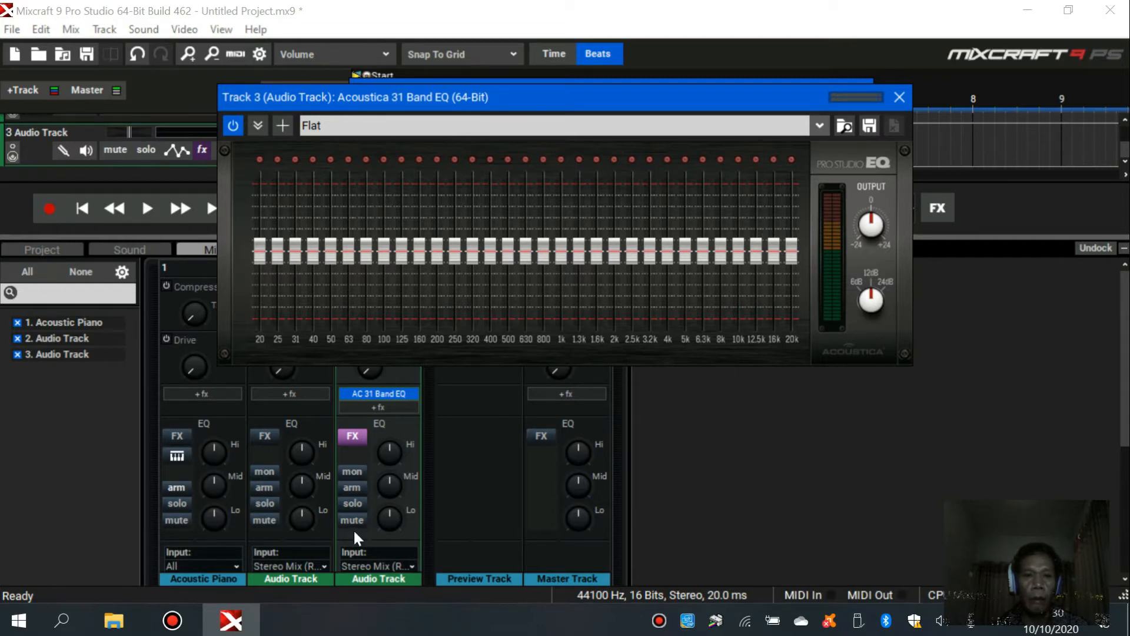
left_click(904, 104)
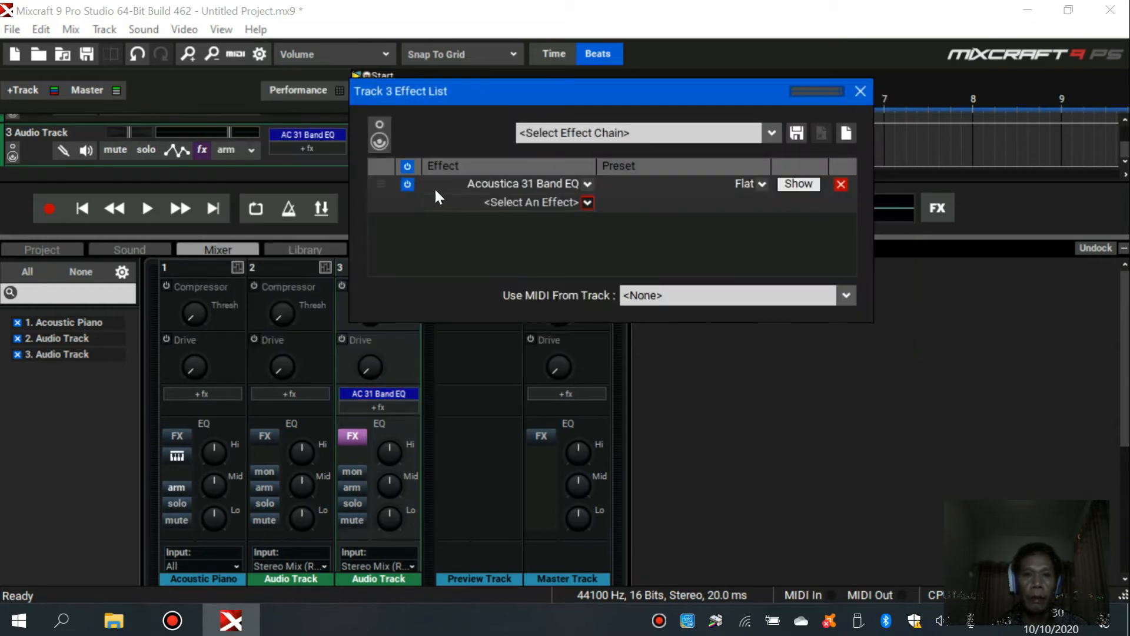
- Try adding the Acoustica Compressor to track 3's effect list, and delete its row again
left_click(586, 202)
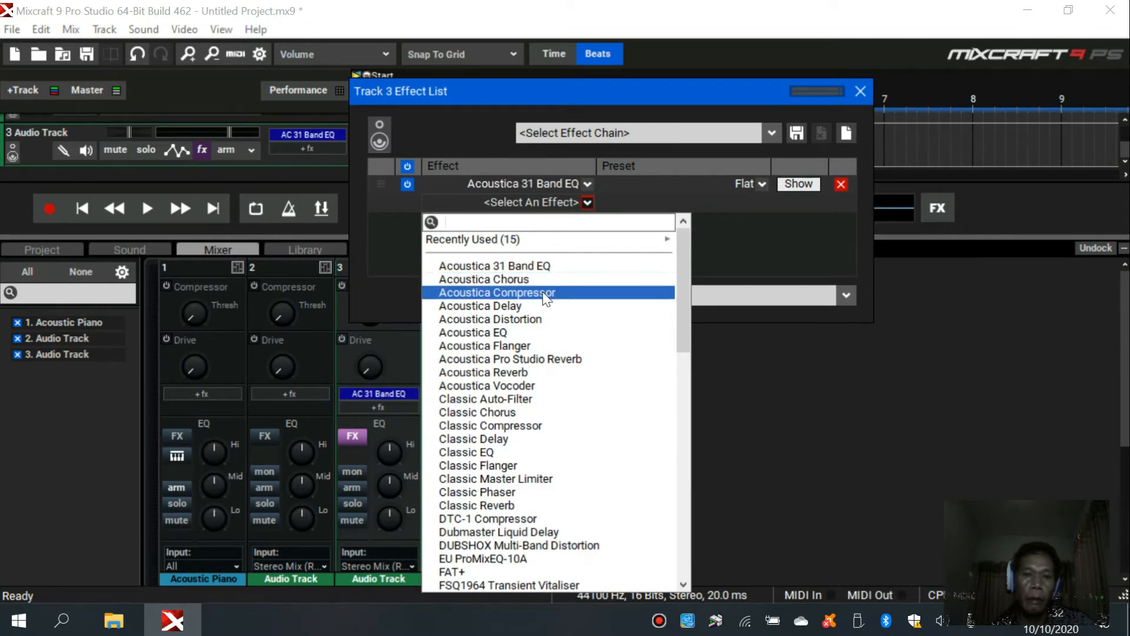
left_click(545, 292)
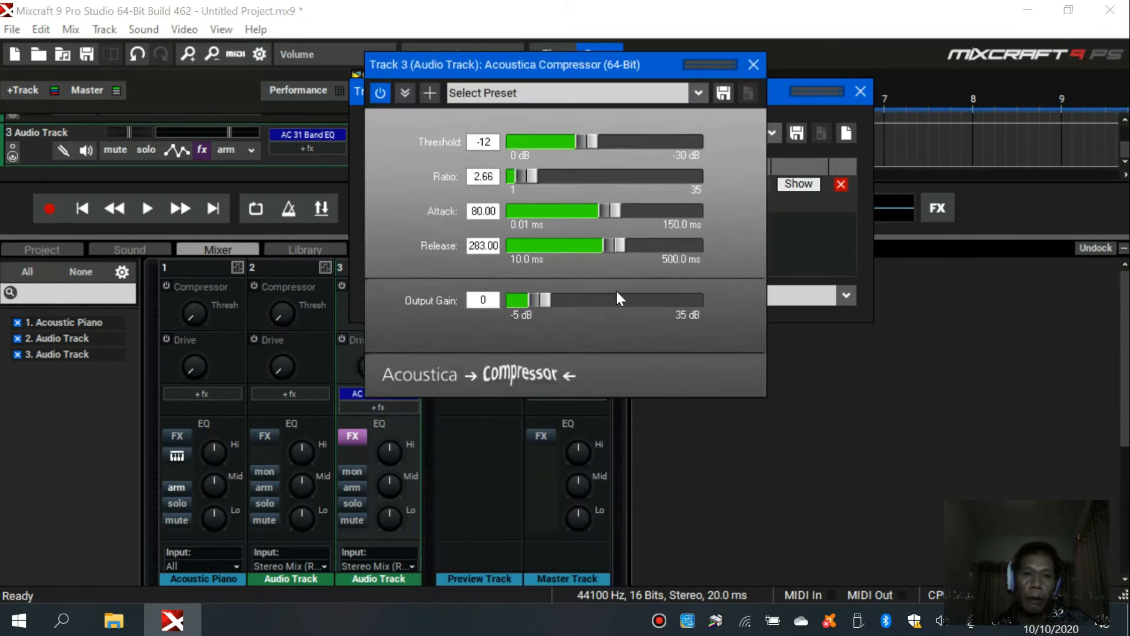
left_click(755, 65)
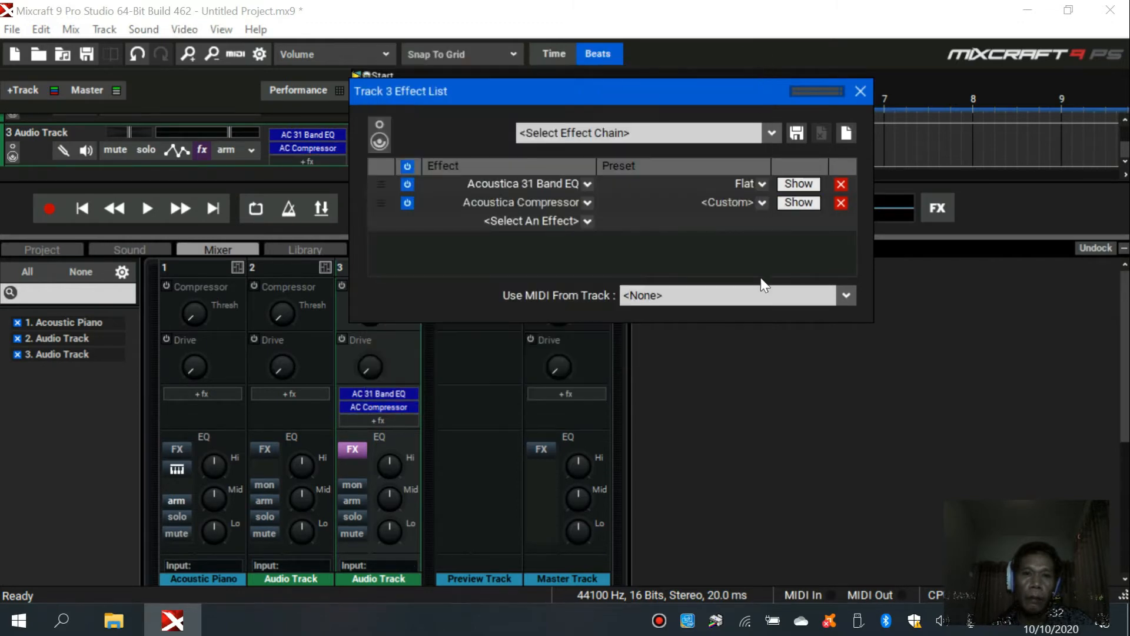
left_click(838, 201)
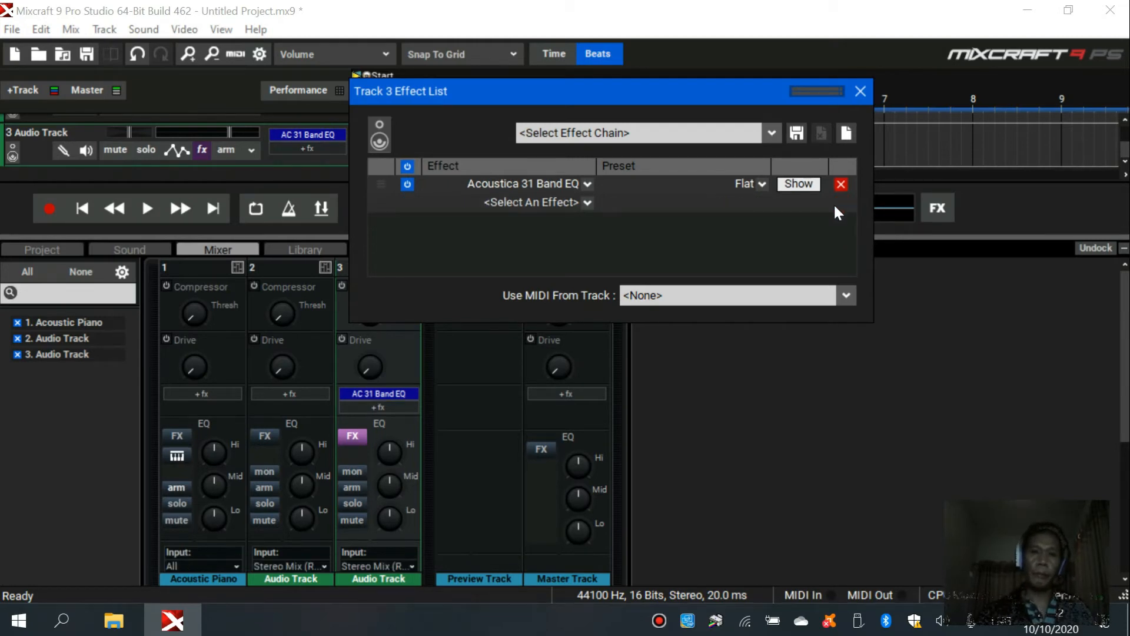
- Add the Classic Compressor to audio track 3's effect list below the 31 Band EQ
left_click(587, 202)
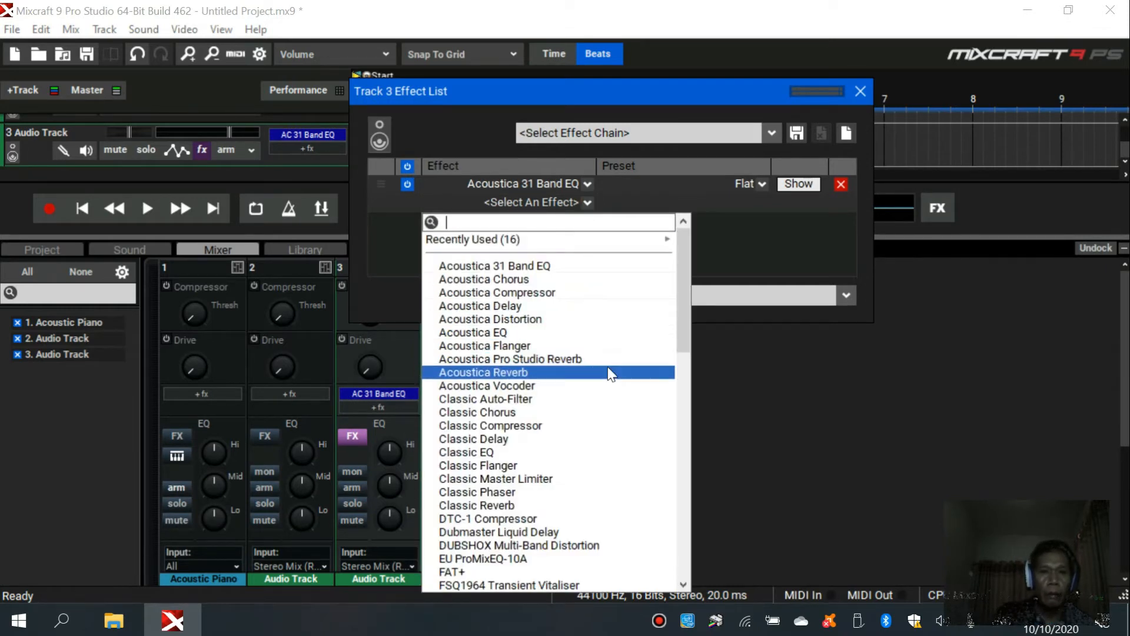
scroll(598, 406, "down", 4)
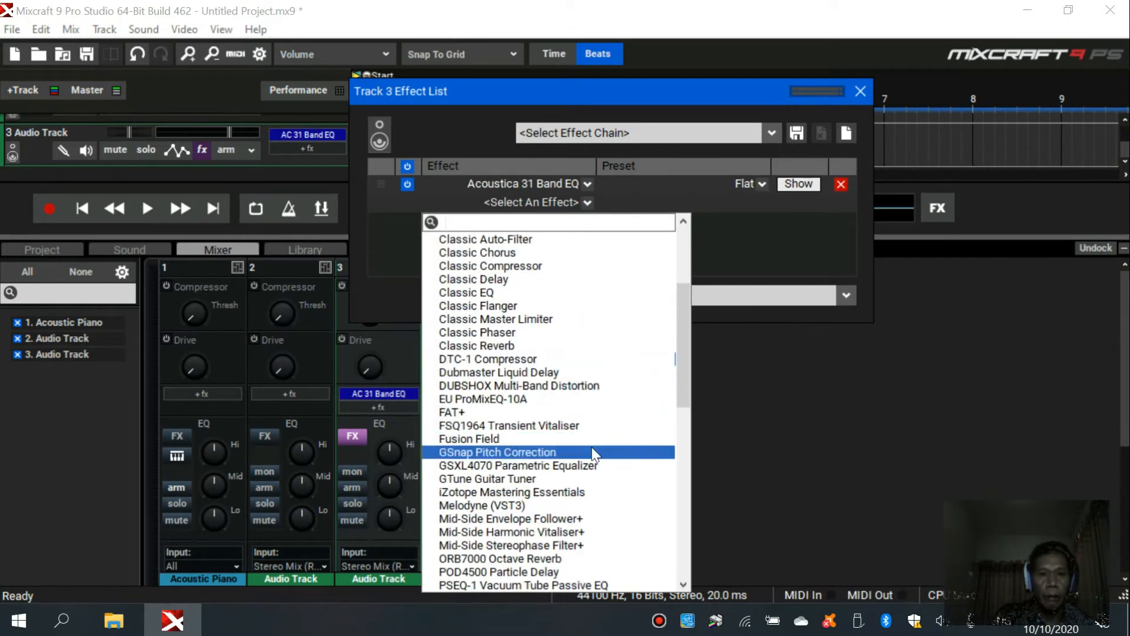
scroll(591, 458, "down", 12)
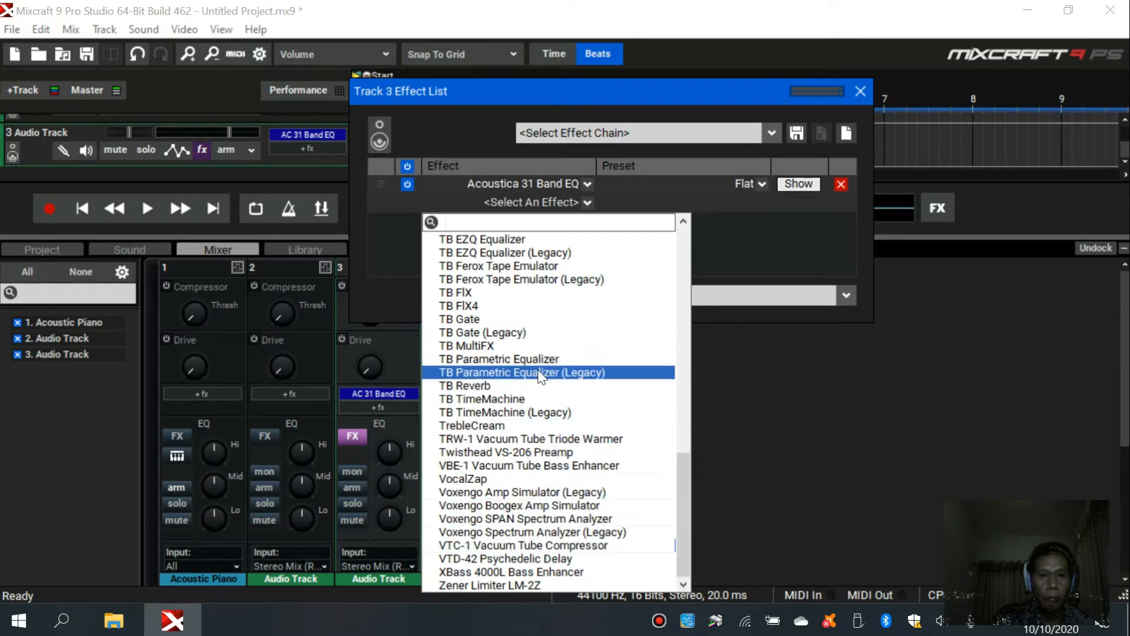
scroll(540, 376, "up", 3)
scroll(540, 377, "up", 2)
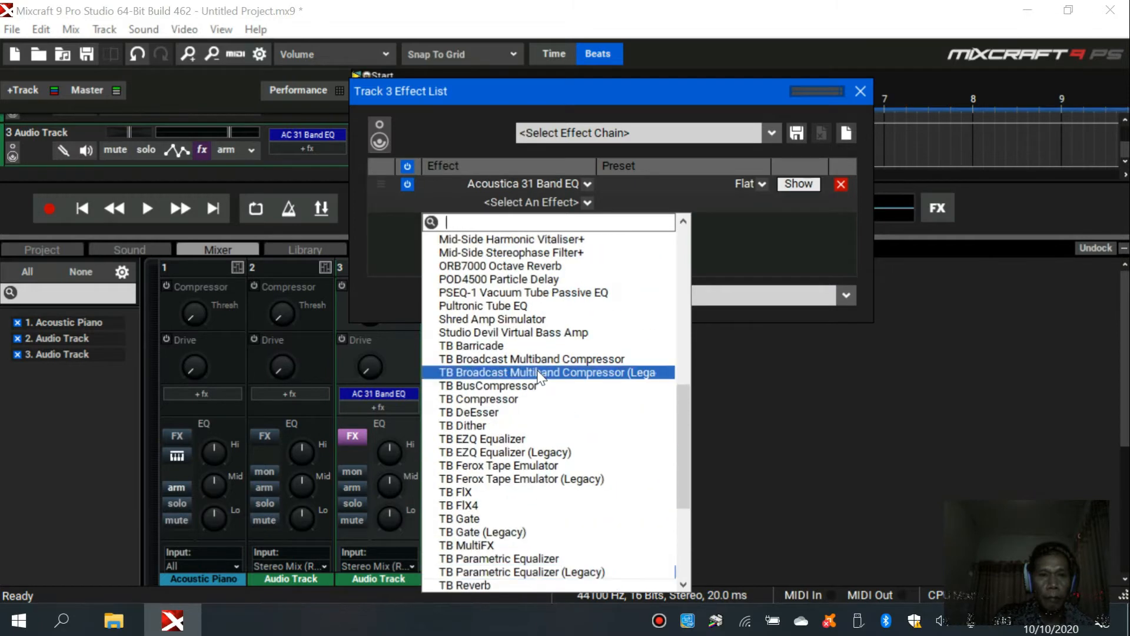
scroll(540, 377, "up", 3)
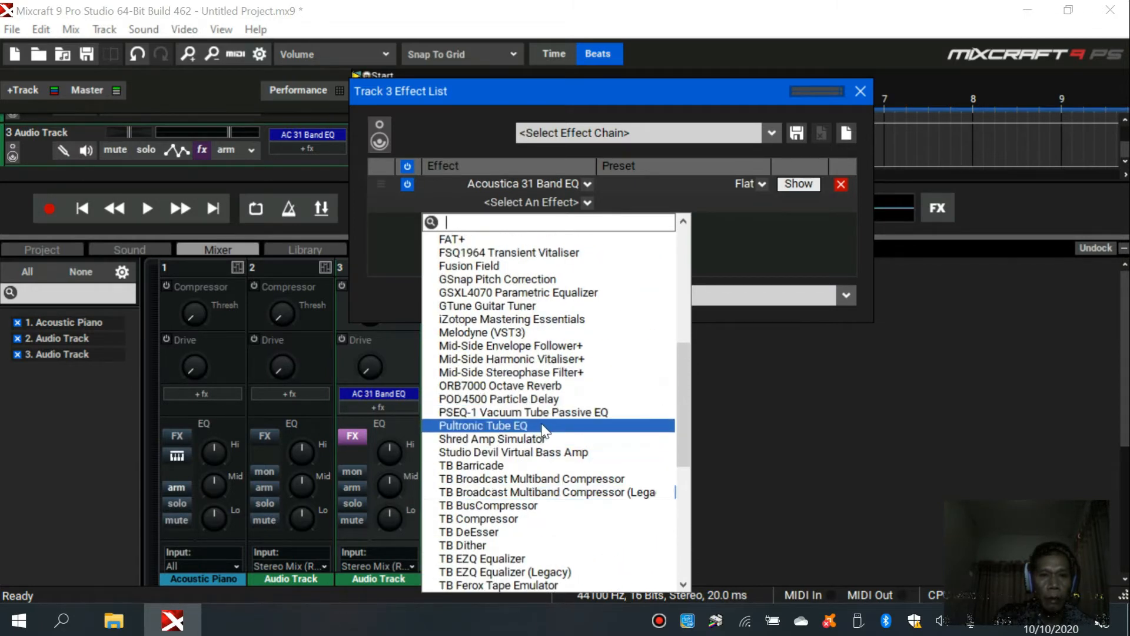
scroll(542, 430, "up", 2)
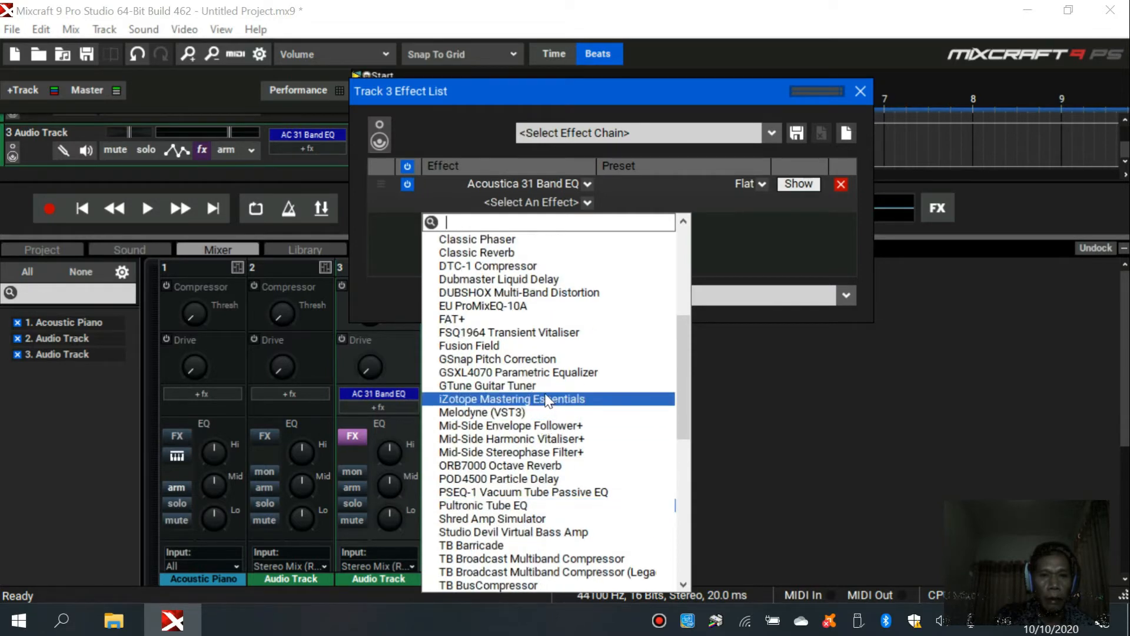
scroll(548, 380, "up", 1)
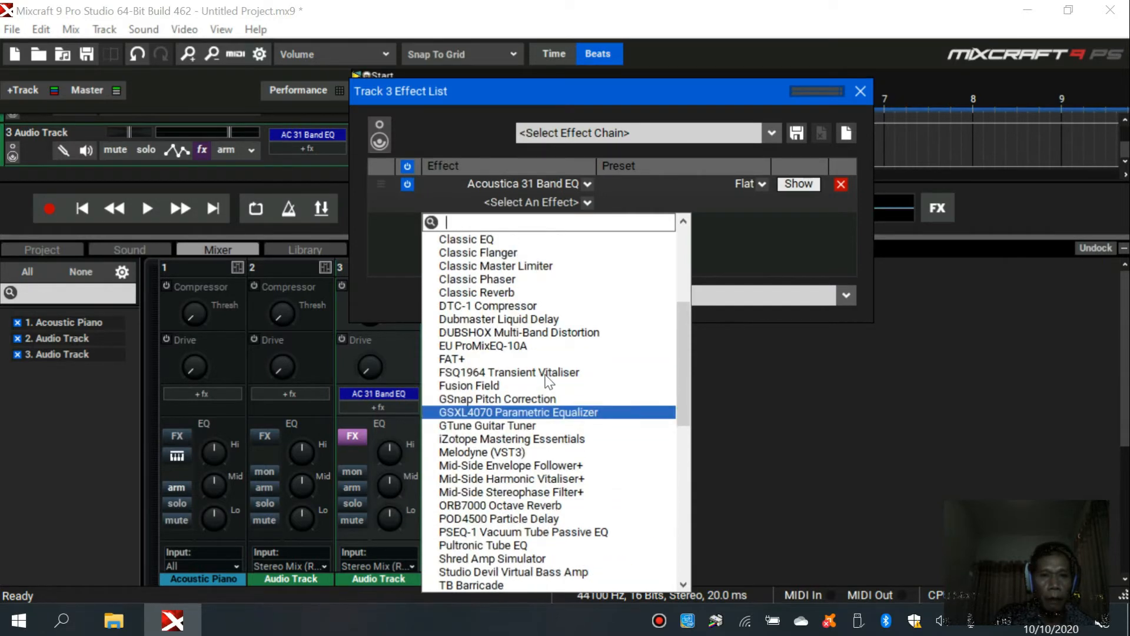
scroll(548, 381, "up", 2)
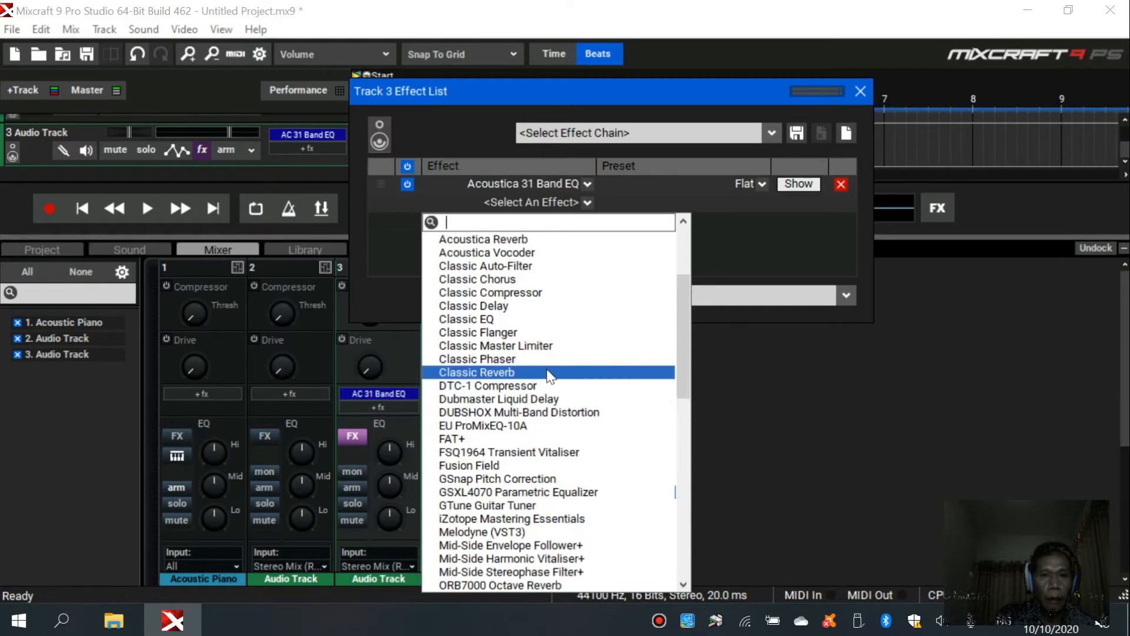
left_click(540, 294)
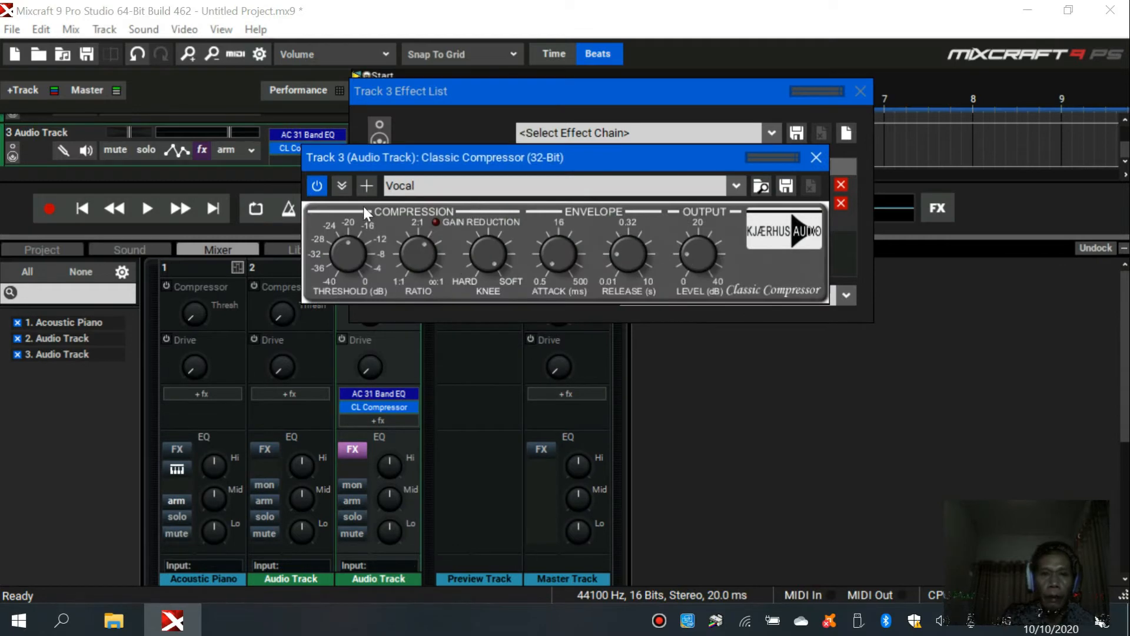
- Check the Classic Compressor's preset options, keep the Vocal preset, and close the compressor window
left_click(735, 186)
left_click(734, 191)
left_click(822, 159)
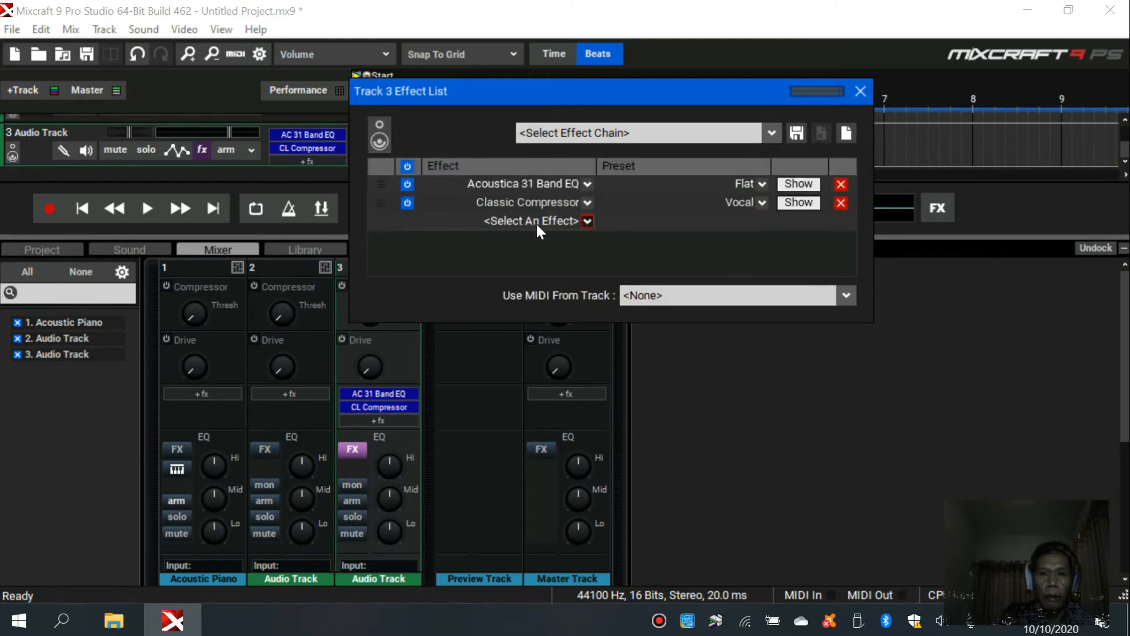
- Add the Acoustica Pro Studio Reverb to track 3 with the Vocal user preset, and close the reverb window and the effect list
left_click(588, 220)
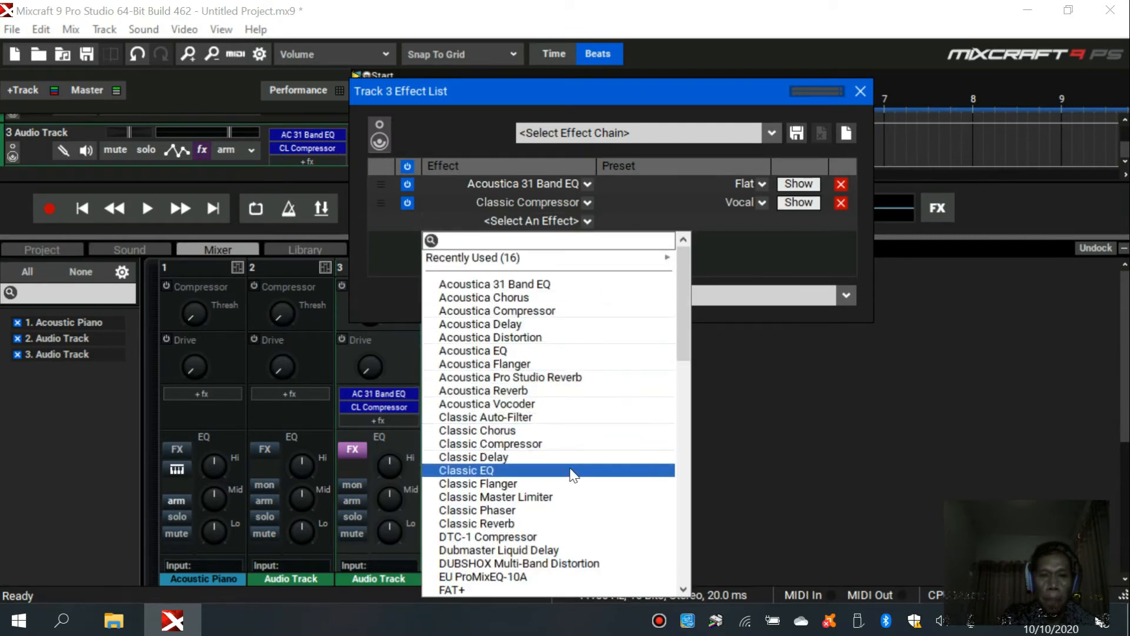
scroll(570, 468, "down", 3)
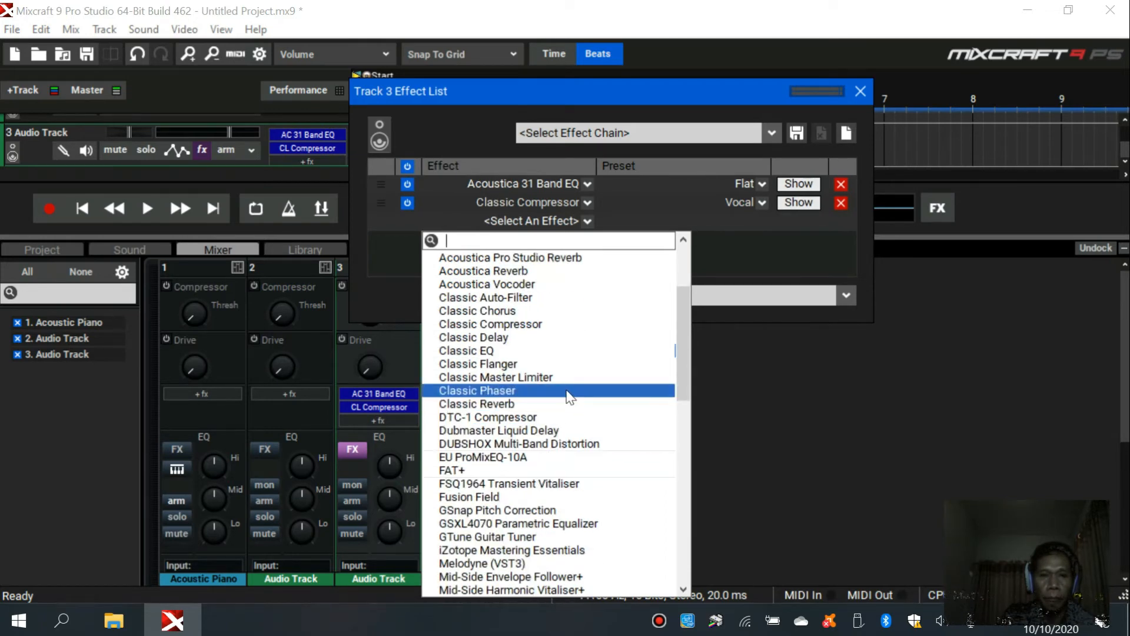
left_click(538, 261)
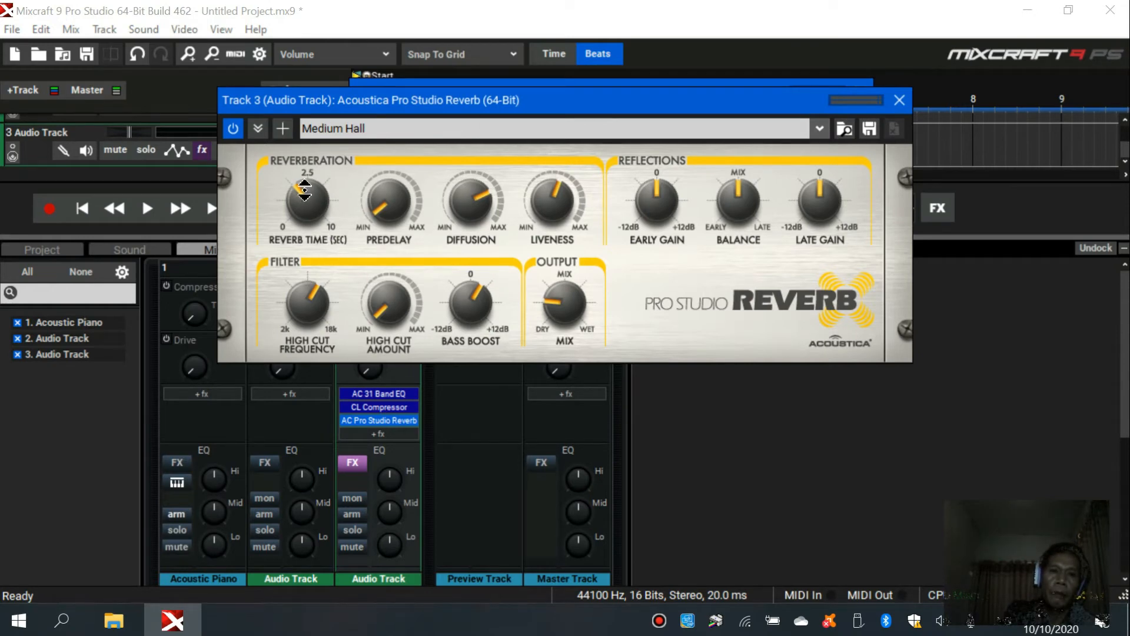
left_click(816, 129)
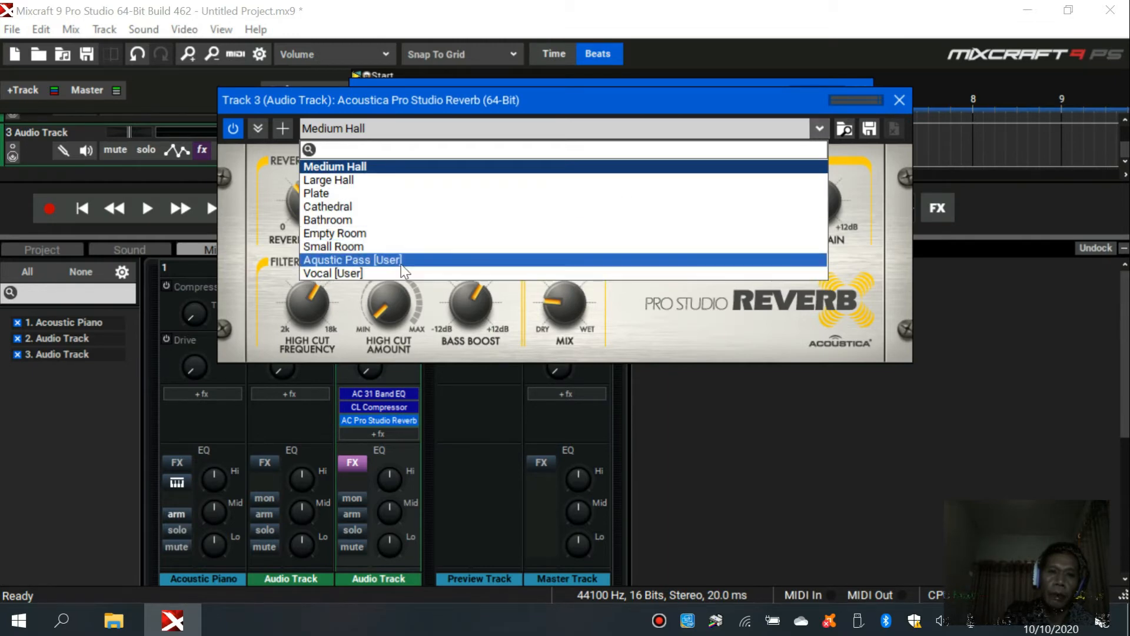
left_click(354, 273)
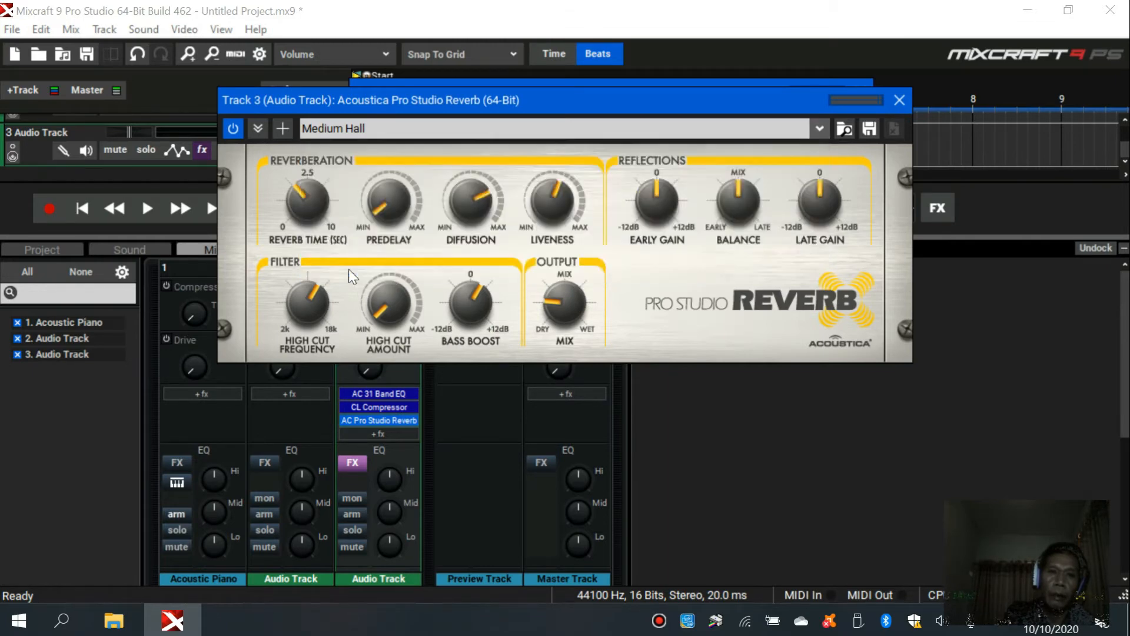
left_click(899, 100)
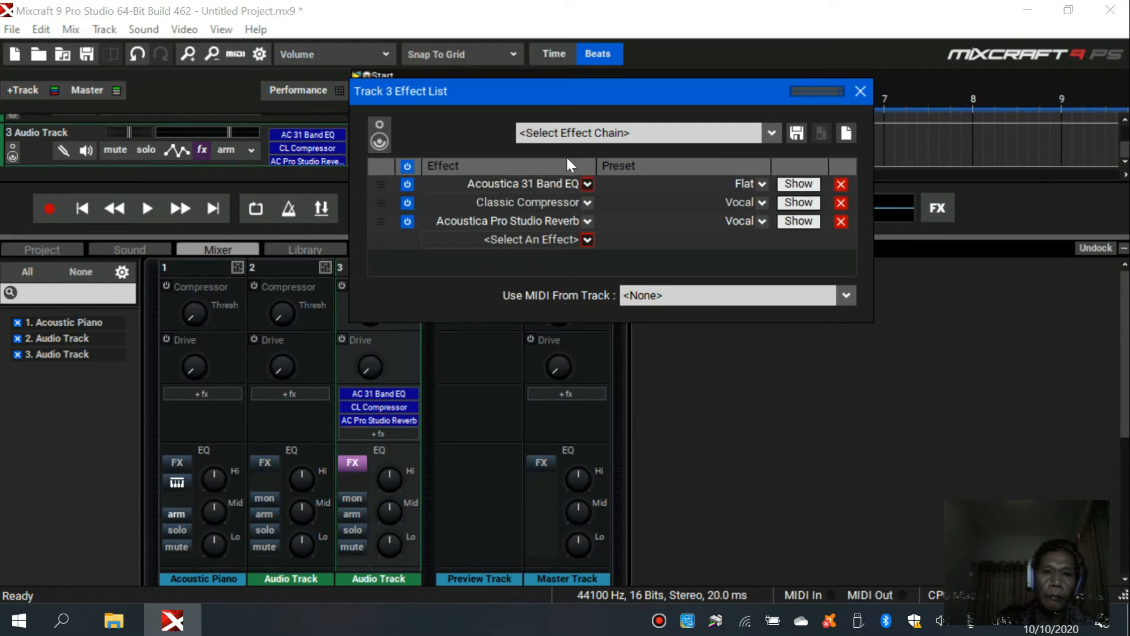
left_click(864, 94)
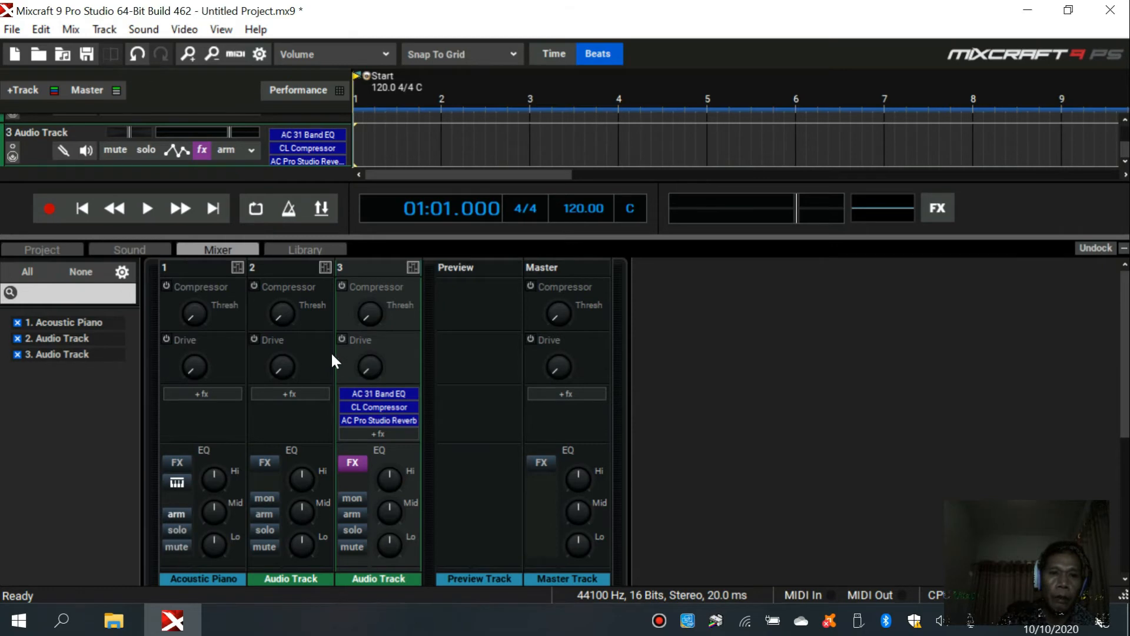
- Add the Acoustica 31 Band EQ to the master track, and close its equalizer window and the master effect list
scroll(400, 380, "down", 4)
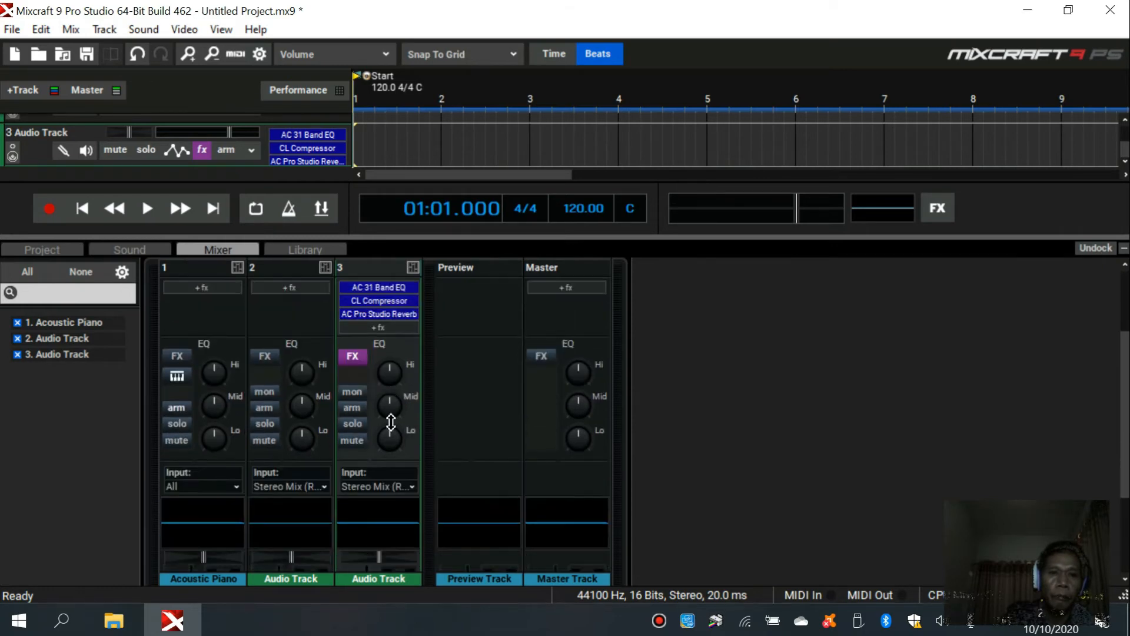
scroll(387, 498, "up", 3)
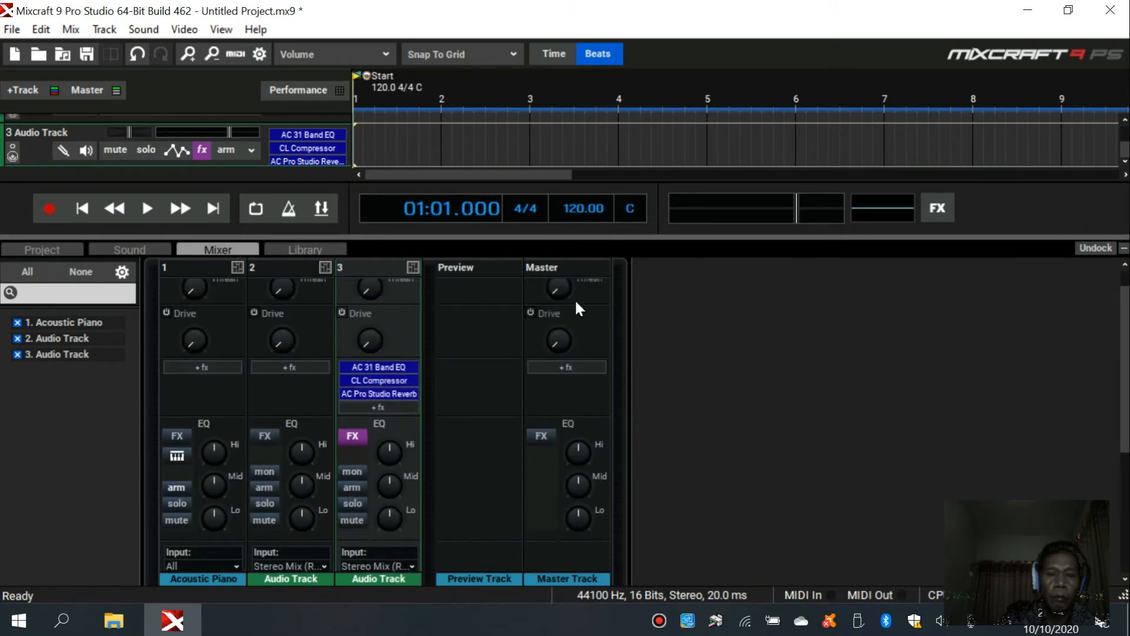
left_click(543, 436)
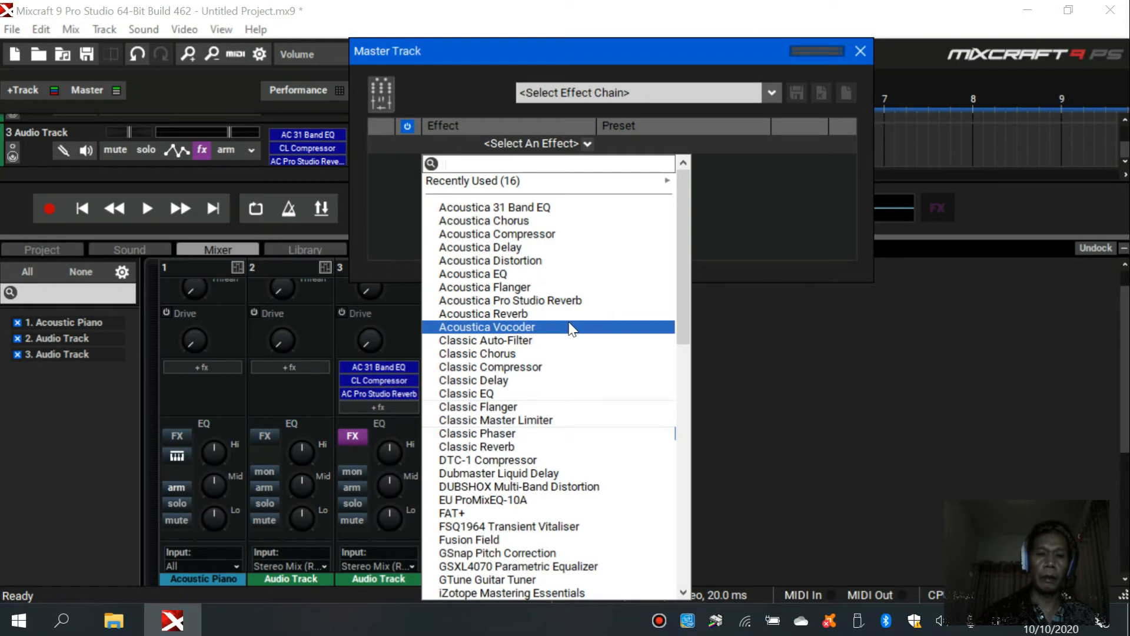
scroll(550, 459, "down", 4)
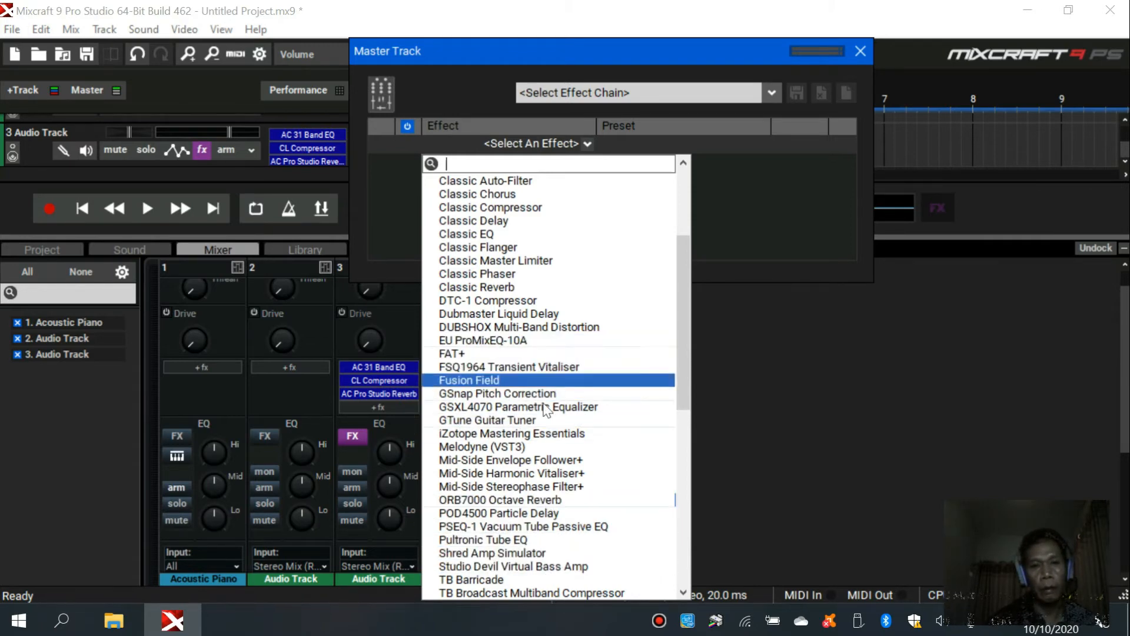
scroll(539, 459, "down", 10)
scroll(537, 506, "down", 1)
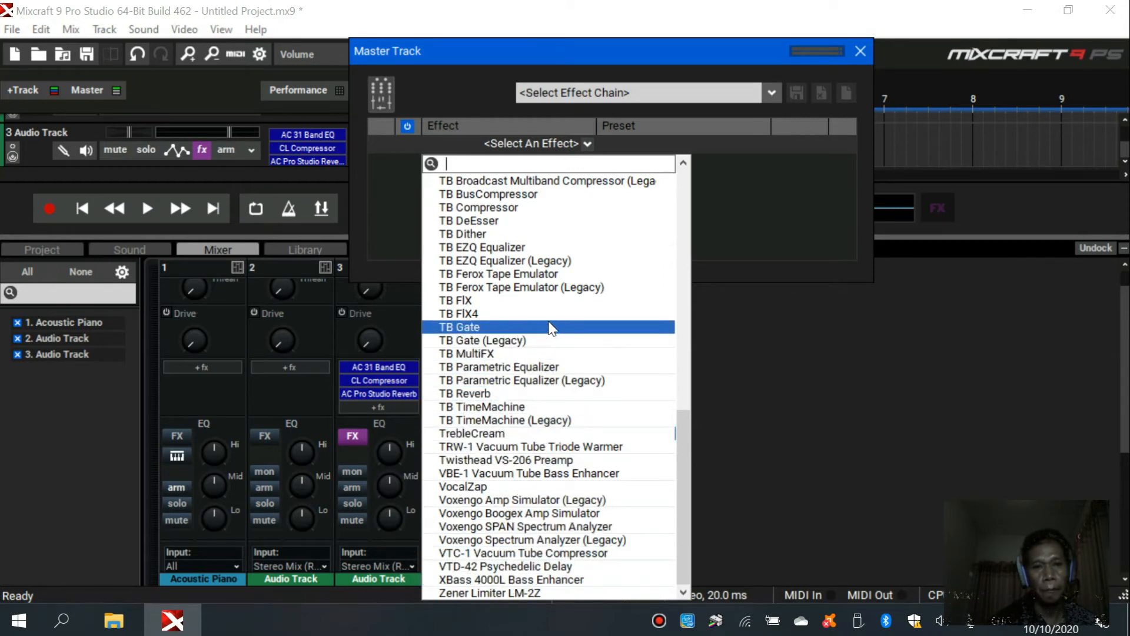
scroll(551, 328, "up", 4)
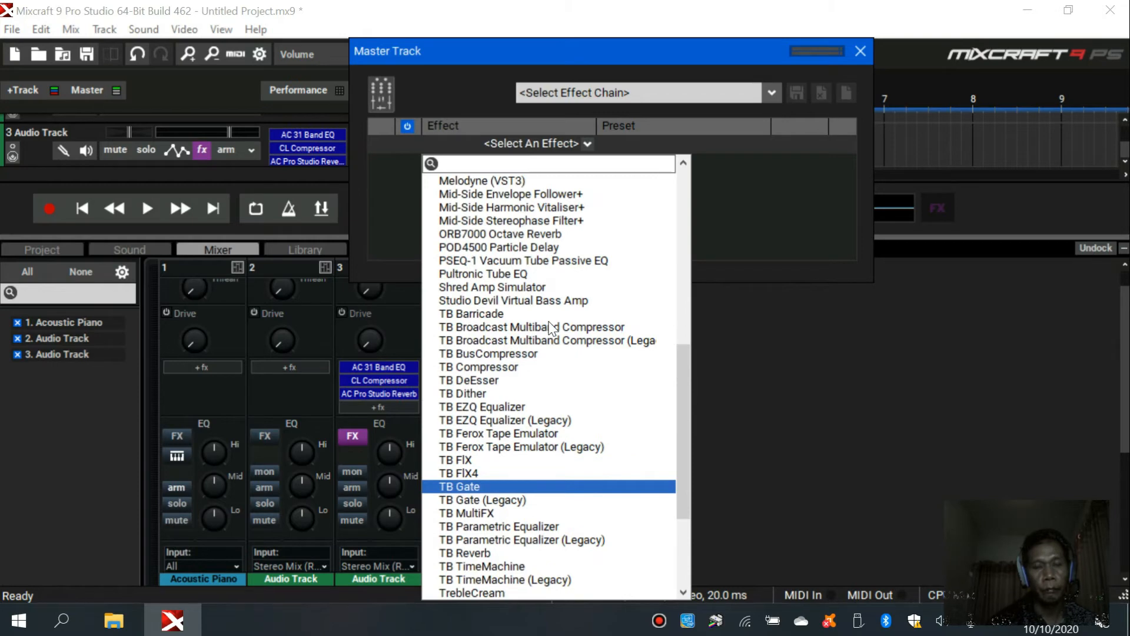
scroll(551, 328, "up", 8)
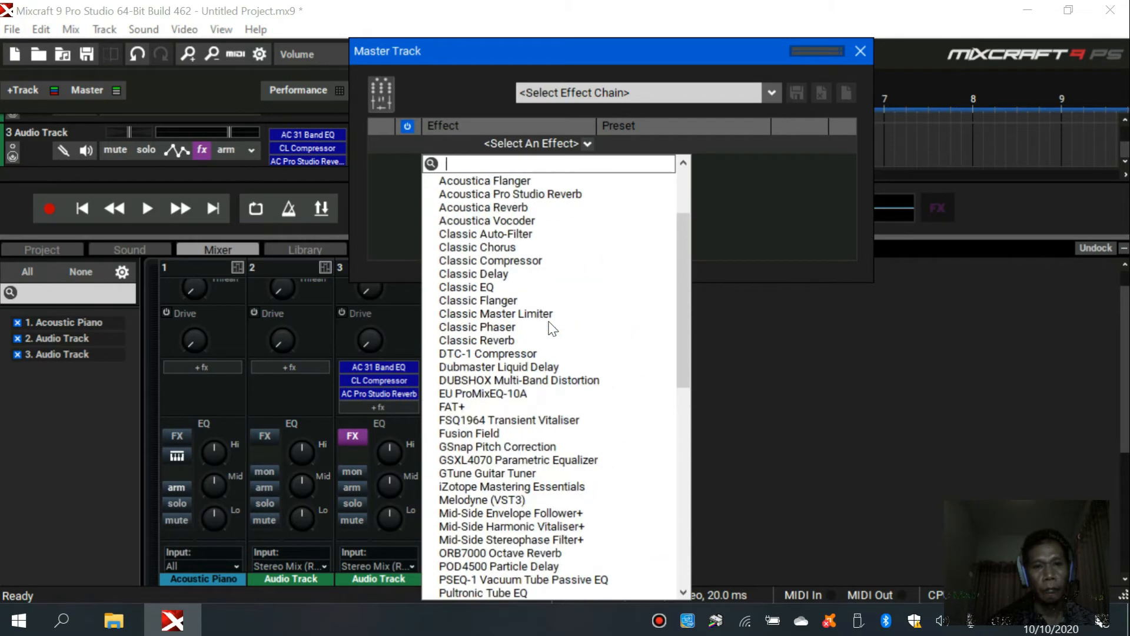
scroll(552, 328, "up", 3)
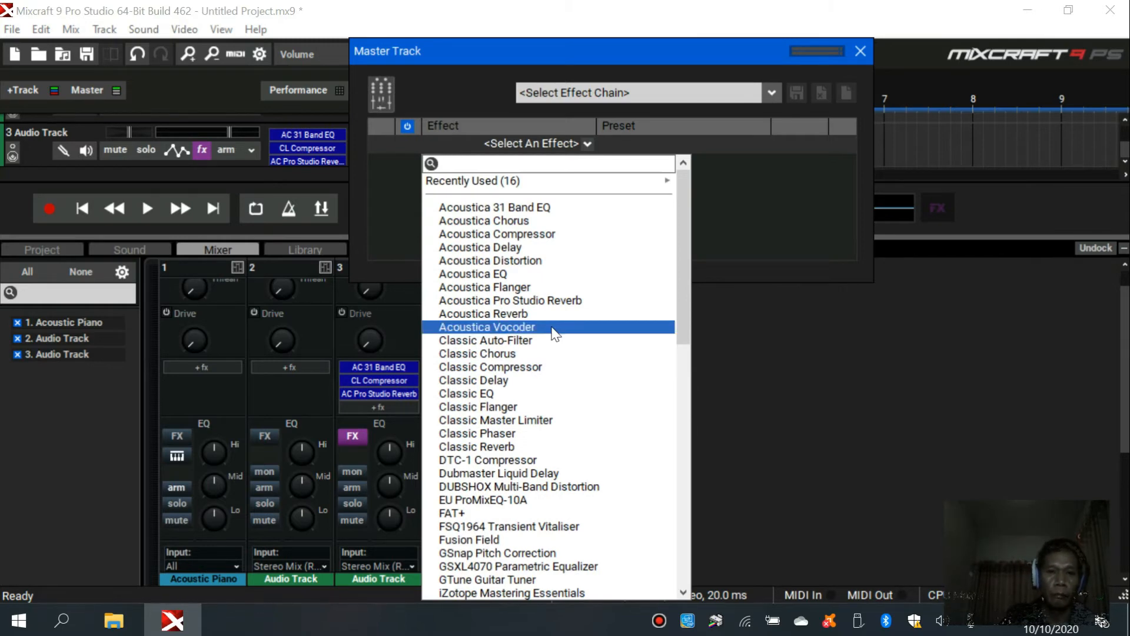
left_click(564, 207)
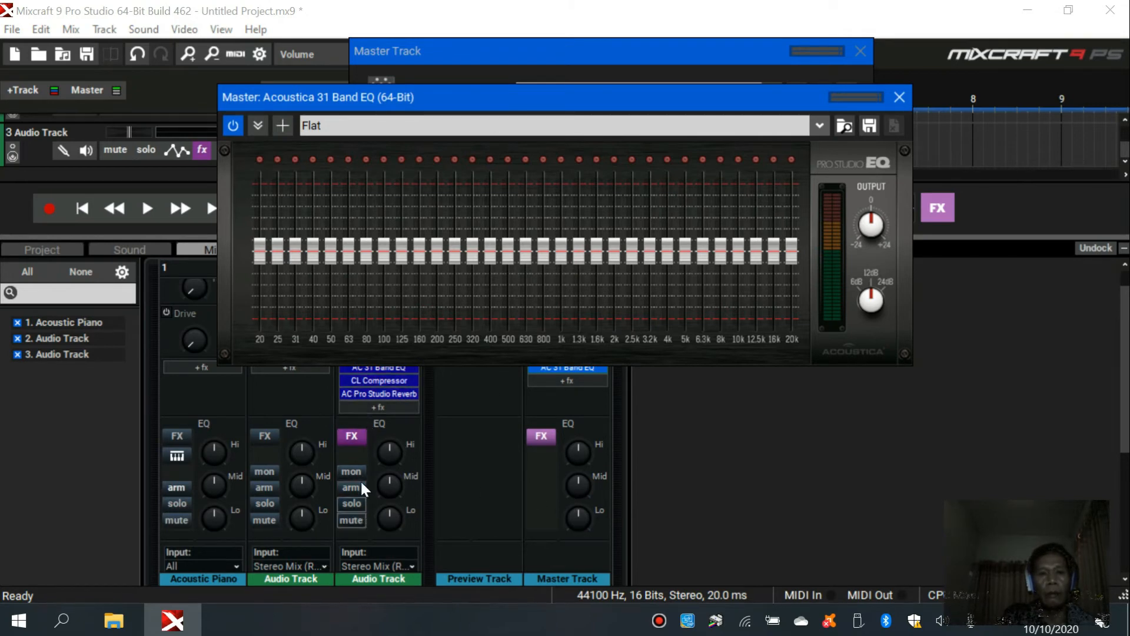
left_click(899, 97)
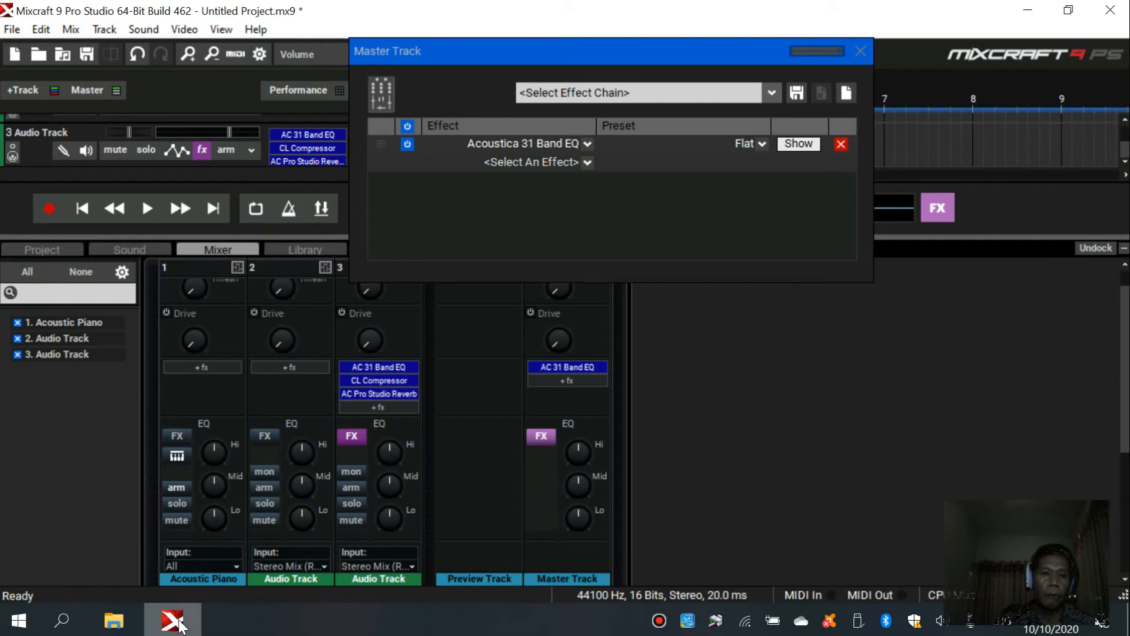
mouse_move(173, 627)
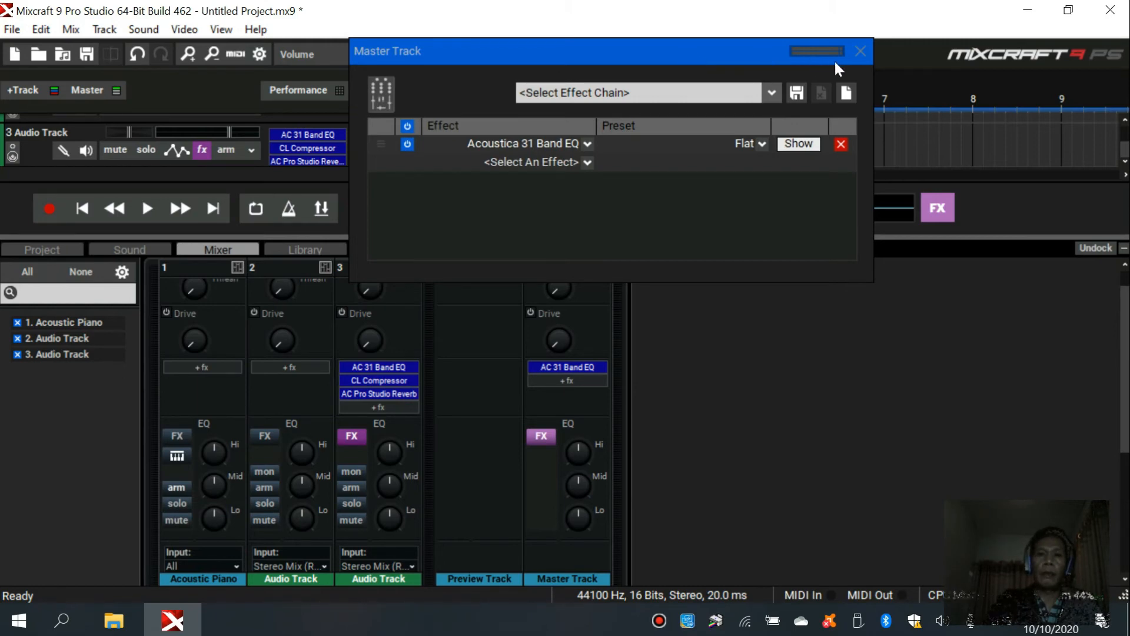
left_click(860, 52)
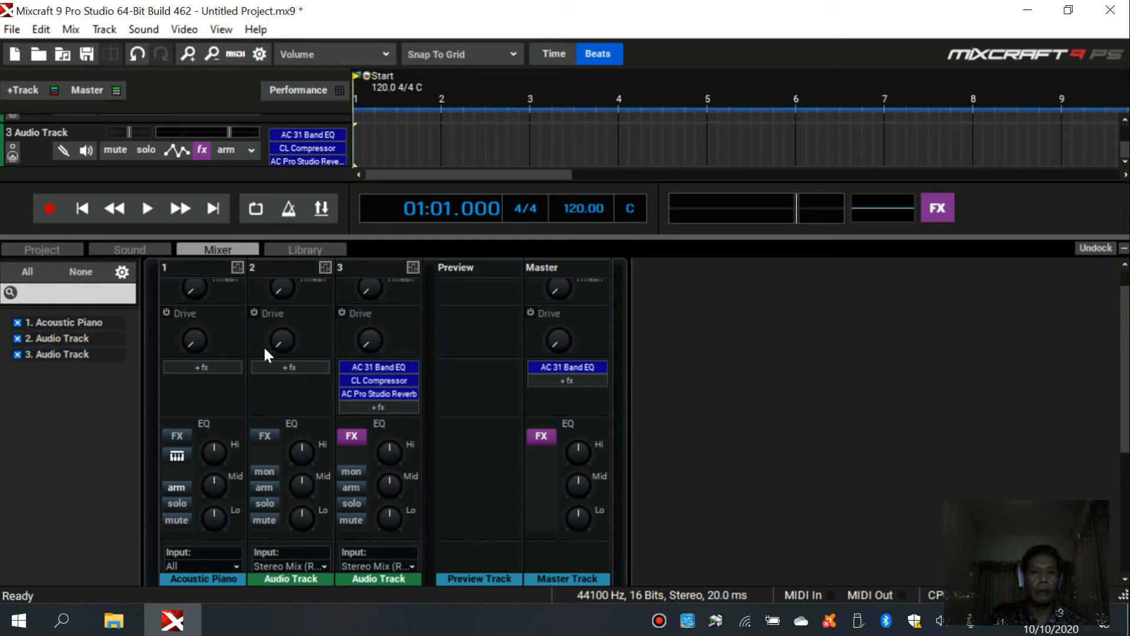
scroll(315, 423, "up", 1)
scroll(315, 422, "down", 2)
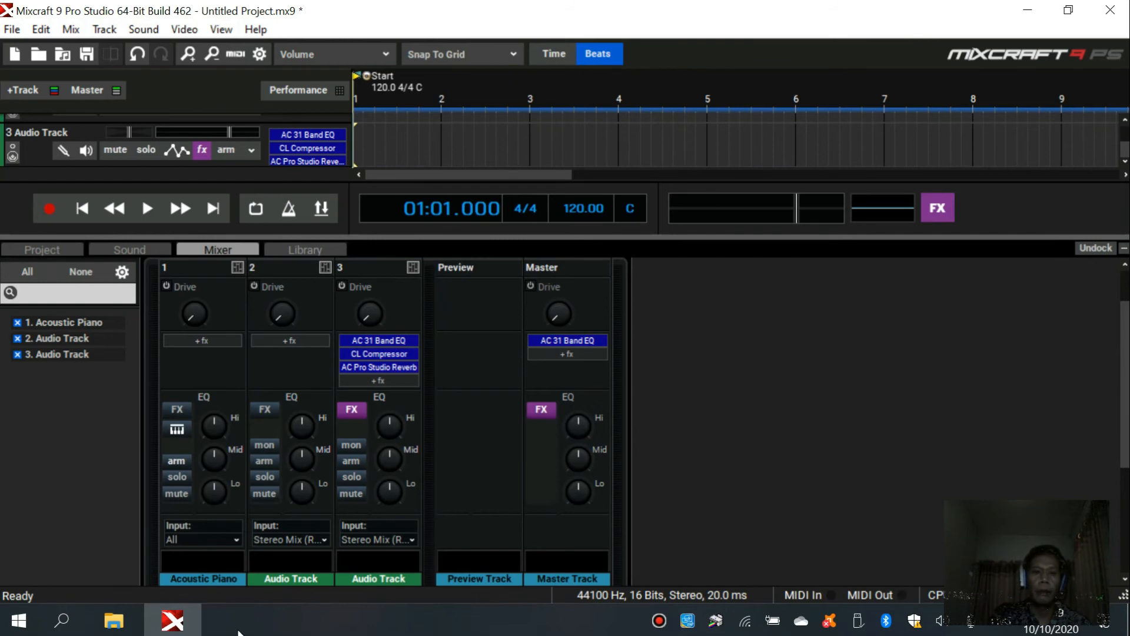
mouse_move(171, 628)
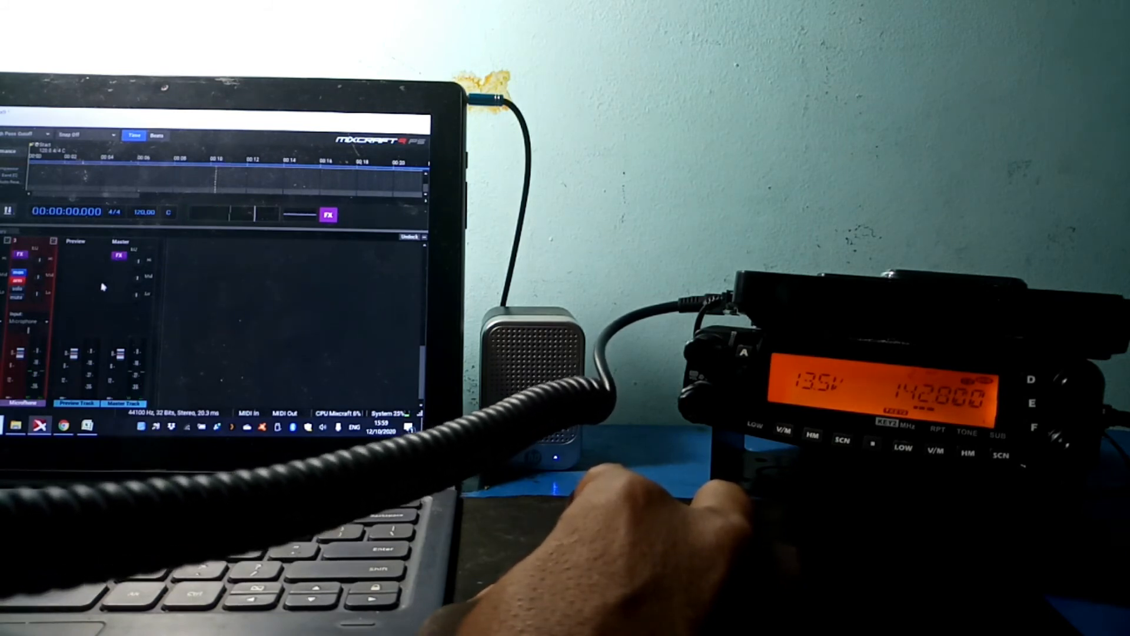
left_click(20, 257)
left_click(19, 258)
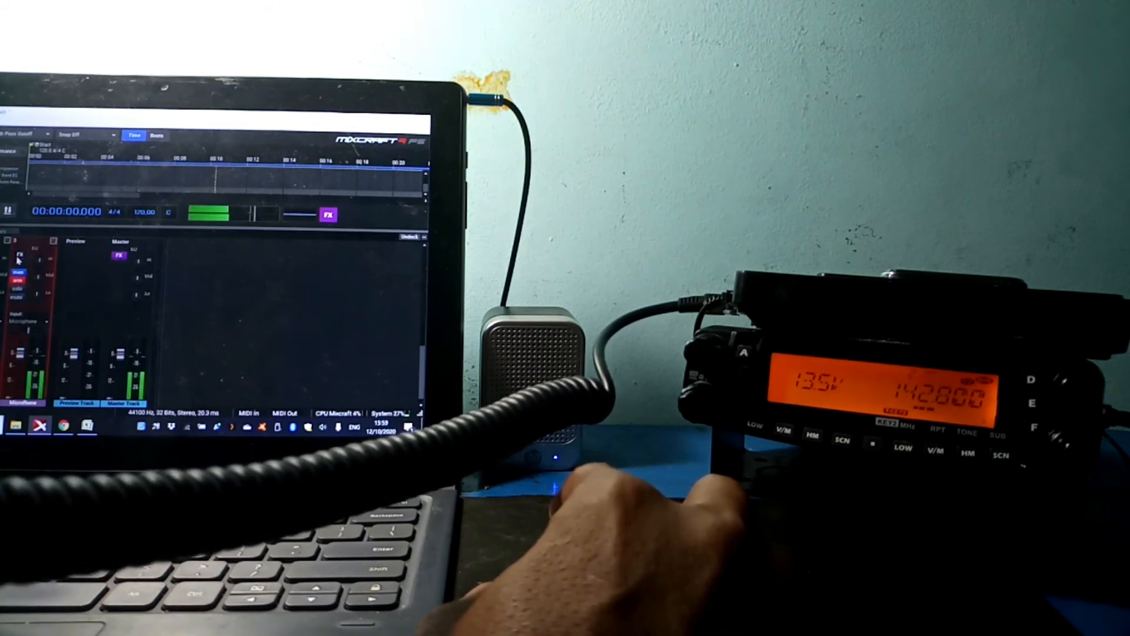